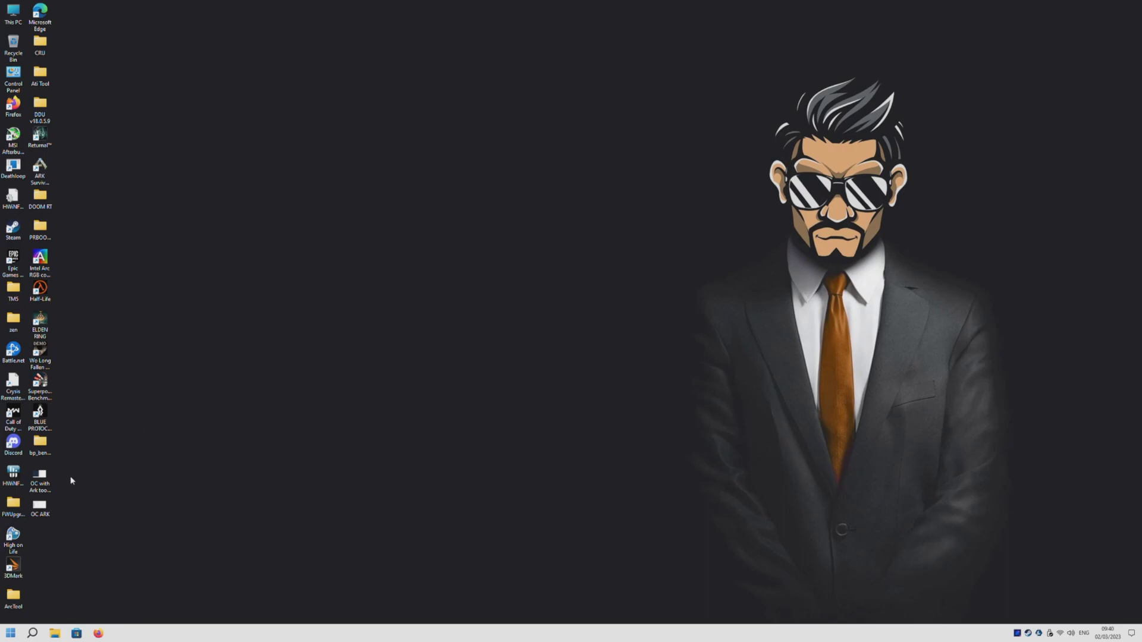
- Move the BLUE PROTOCOL shortcut to the end of the desktop's second icon column and launch the benchmark
{"action": "left_click_drag", "start_coordinate": [53, 419], "coordinate": [309, 296]}
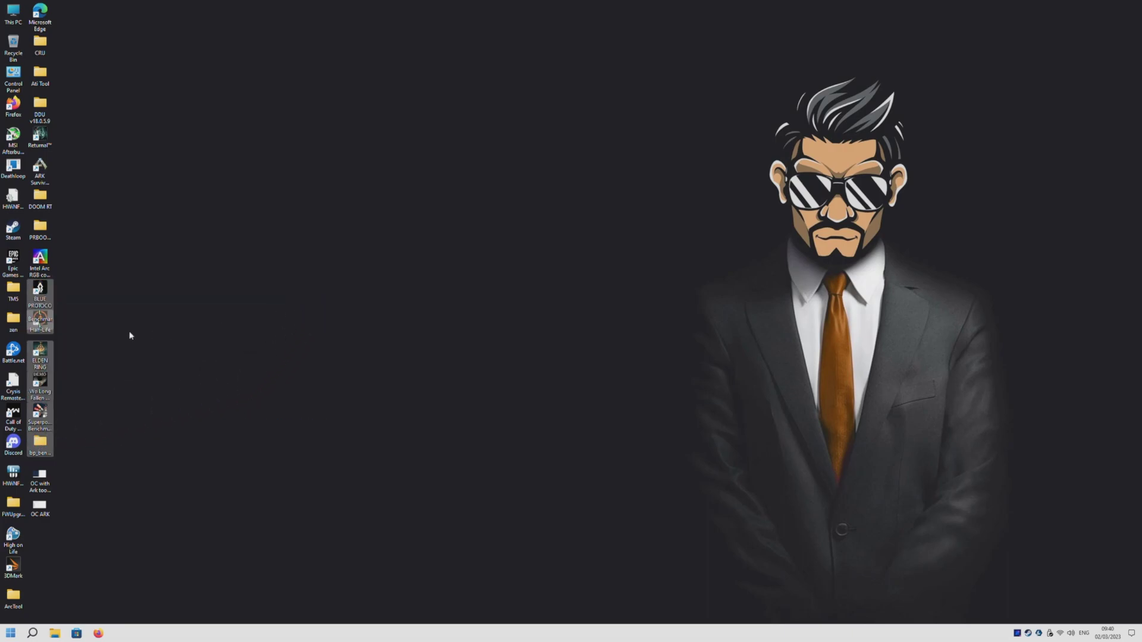
{"action": "left_click", "coordinate": [110, 326]}
{"action": "left_click_drag", "start_coordinate": [118, 345], "coordinate": [42, 523]}
{"action": "double_click", "coordinate": [42, 522]}
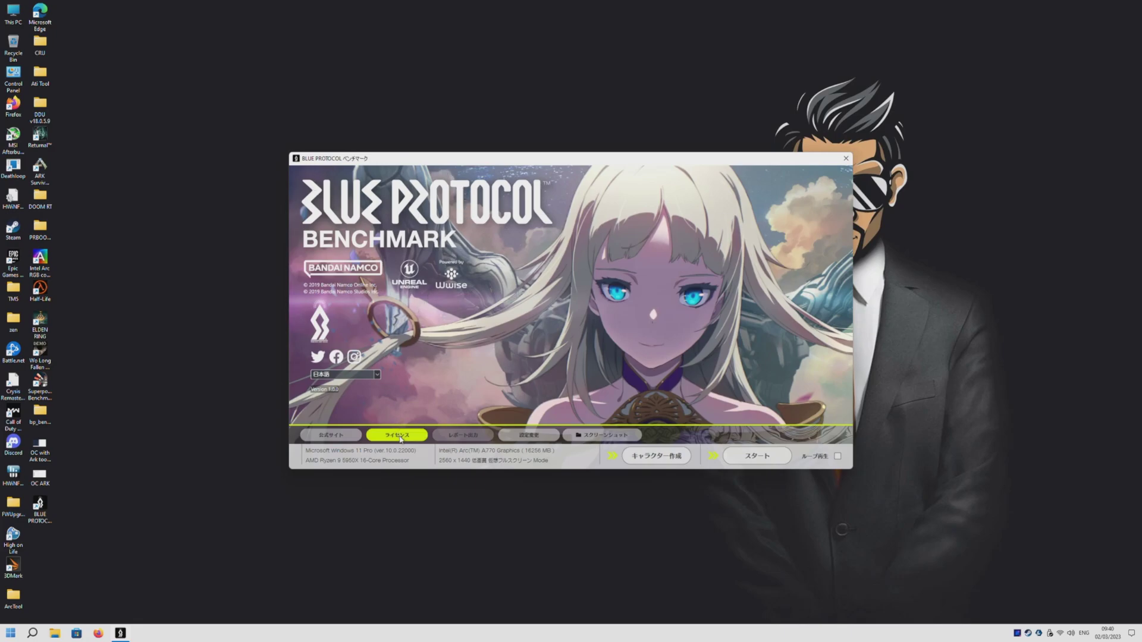
- View the benchmark's licence information and open its settings dialog
{"action": "left_click", "coordinate": [399, 436]}
{"action": "left_click", "coordinate": [369, 30]}
{"action": "left_click", "coordinate": [522, 439]}
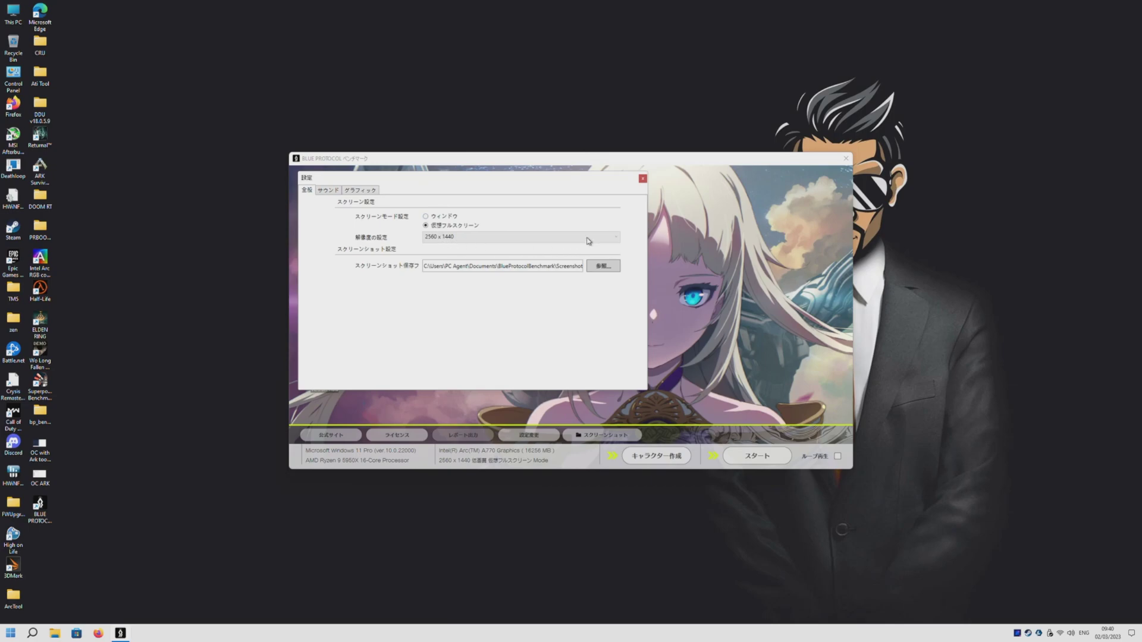
- Try the windowed screen mode with another resolution, and return the screen mode to virtual full screen
{"action": "left_click", "coordinate": [451, 219]}
{"action": "left_click", "coordinate": [453, 237]}
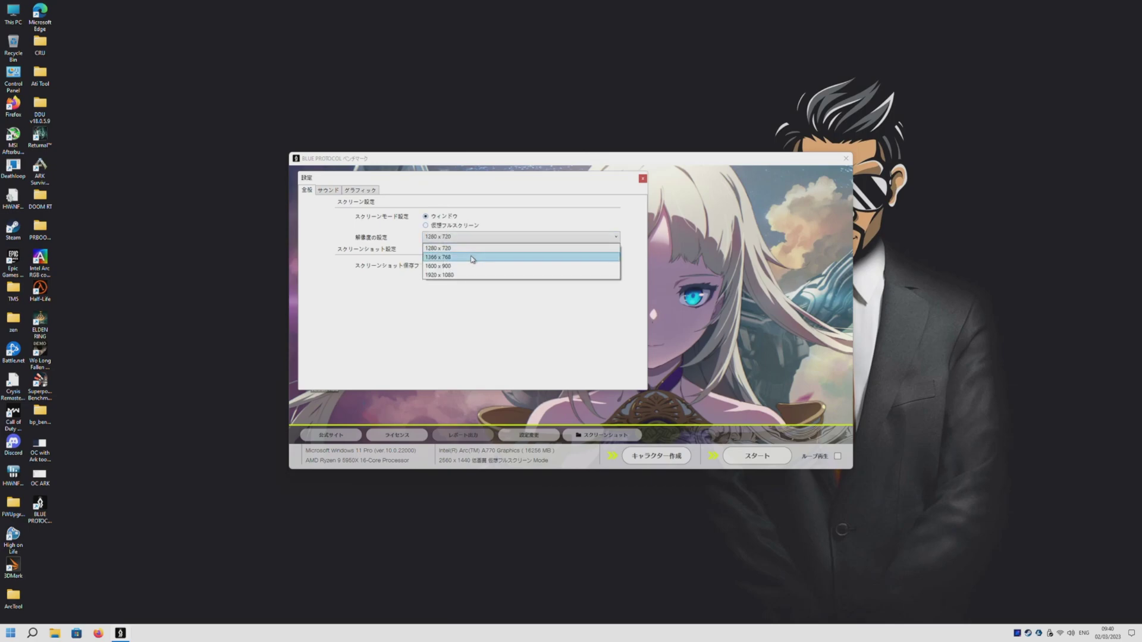
{"action": "left_click", "coordinate": [470, 272]}
{"action": "left_click", "coordinate": [440, 228]}
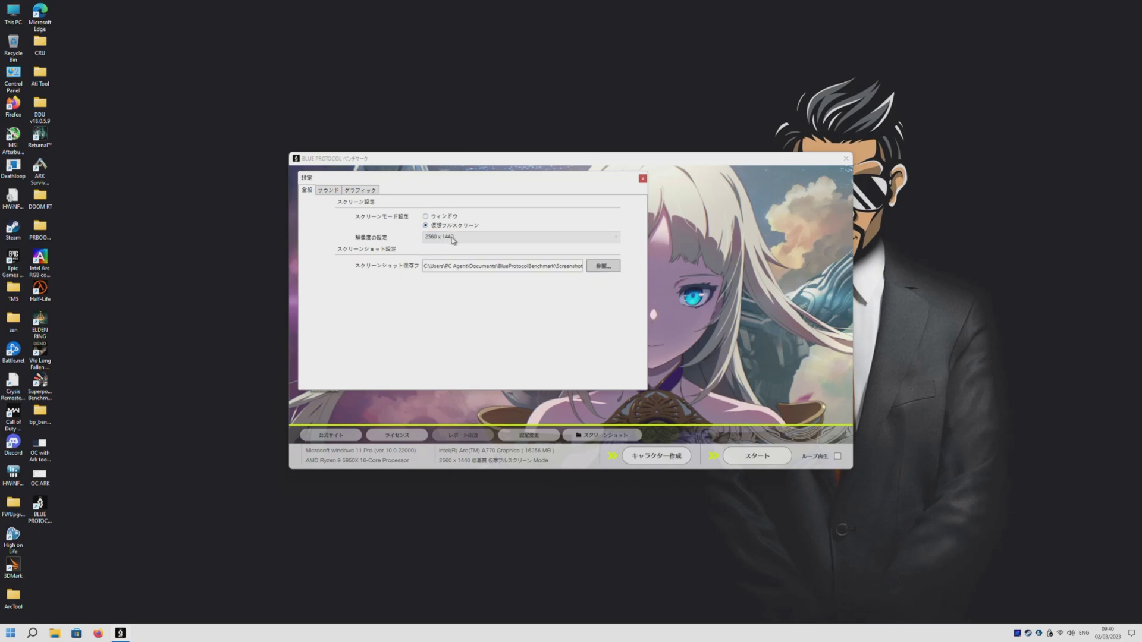
- Look at the sound settings and set the graphics preset to 最高画質 (highest quality)
{"action": "left_click", "coordinate": [327, 191]}
{"action": "left_click", "coordinate": [360, 190]}
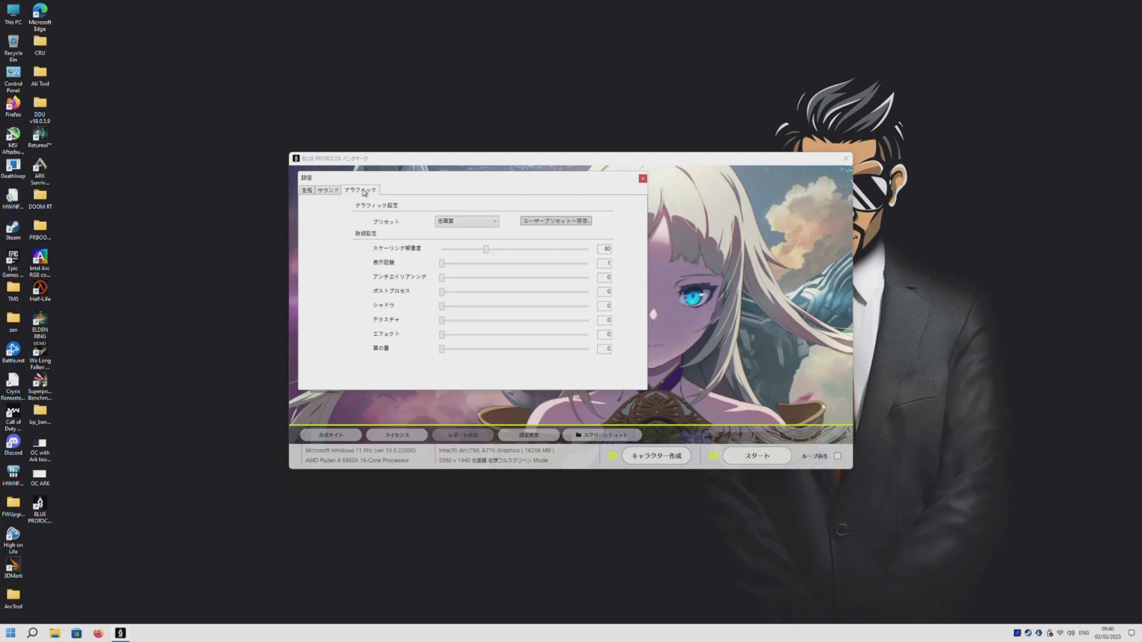
{"action": "left_click", "coordinate": [452, 222]}
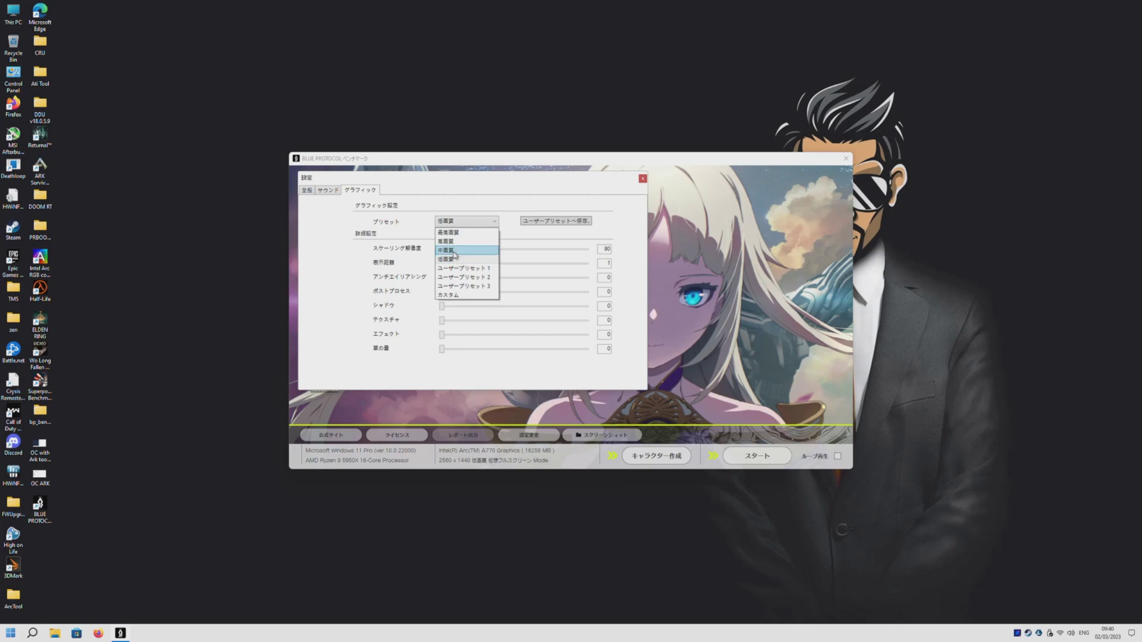
{"action": "left_click", "coordinate": [458, 232]}
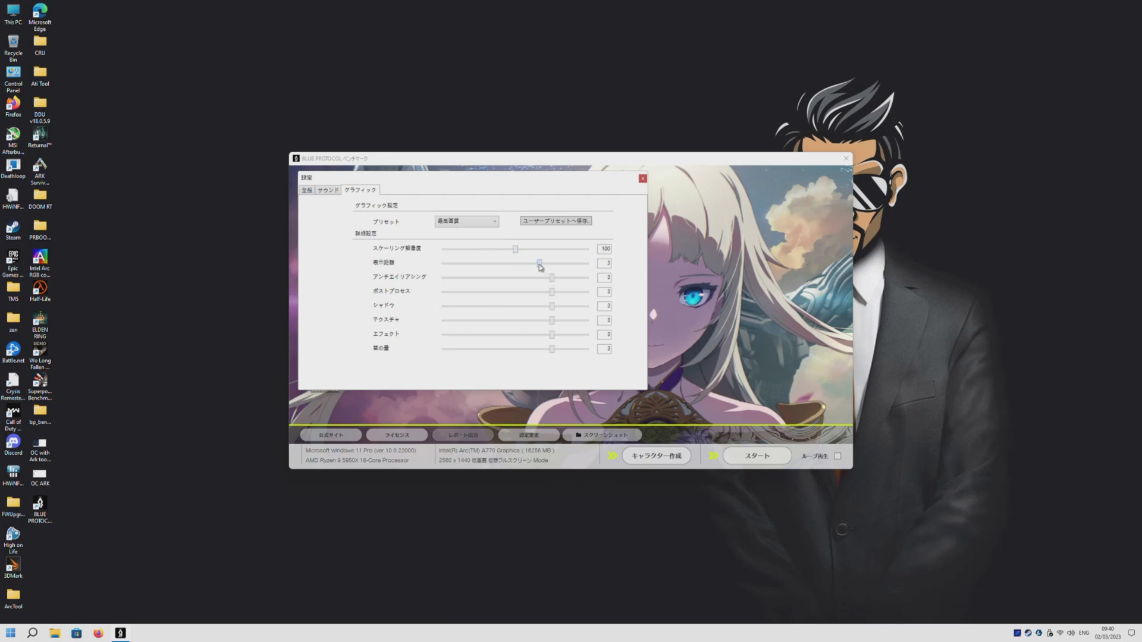
- Try the カスタム graphics preset with every detail slider from view distance to grass at 4, and return to 最高画質
{"action": "left_click", "coordinate": [475, 224]}
{"action": "left_click", "coordinate": [470, 295]}
{"action": "left_click_drag", "start_coordinate": [540, 264], "coordinate": [587, 268]}
{"action": "left_click", "coordinate": [590, 278]}
{"action": "left_click", "coordinate": [588, 291]}
{"action": "left_click", "coordinate": [588, 305]}
{"action": "left_click", "coordinate": [588, 320]}
{"action": "left_click", "coordinate": [588, 334]}
{"action": "left_click", "coordinate": [588, 350]}
{"action": "left_click", "coordinate": [480, 224]}
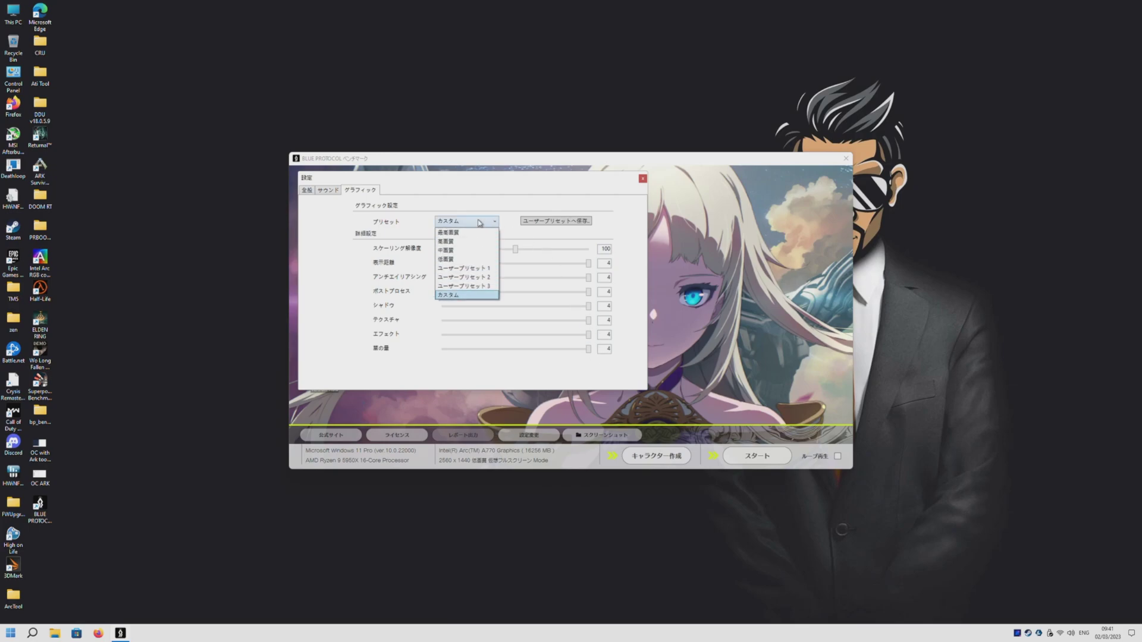
{"action": "left_click", "coordinate": [455, 233]}
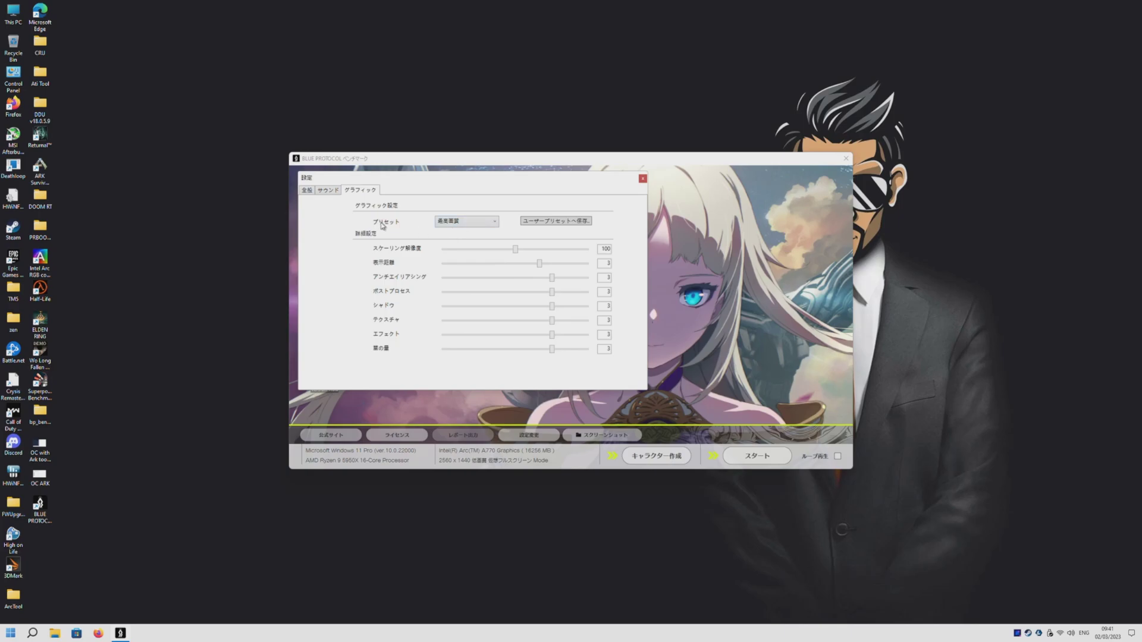
- Launch MSI Afterburner and HWiNFO64 from the desktop for hardware monitoring
{"action": "double_click", "coordinate": [13, 136]}
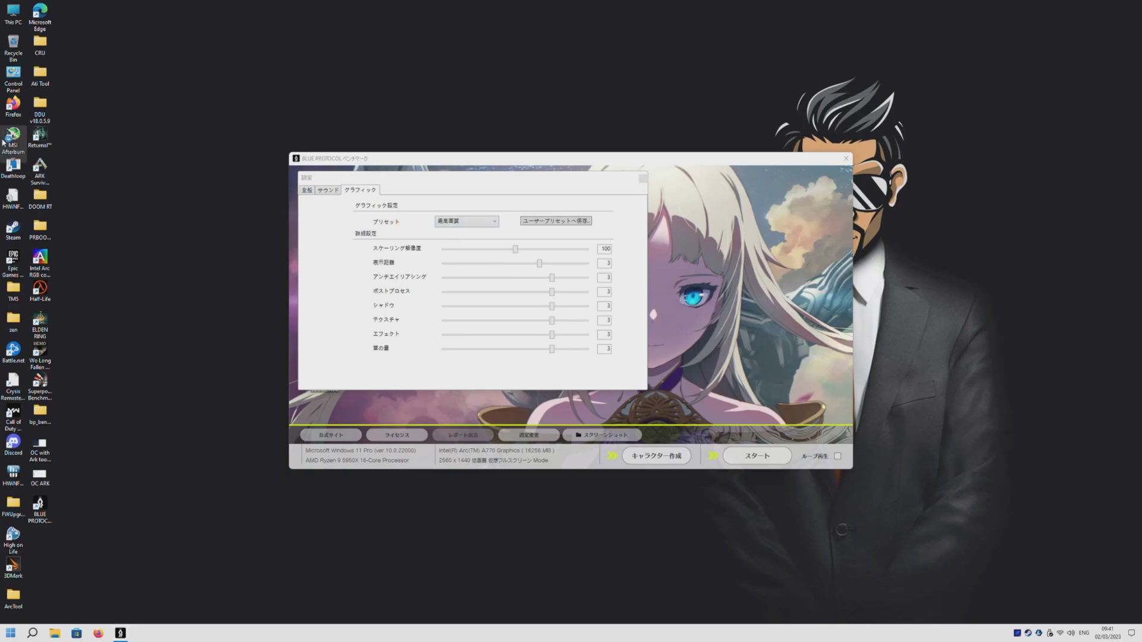
{"action": "double_click", "coordinate": [16, 478]}
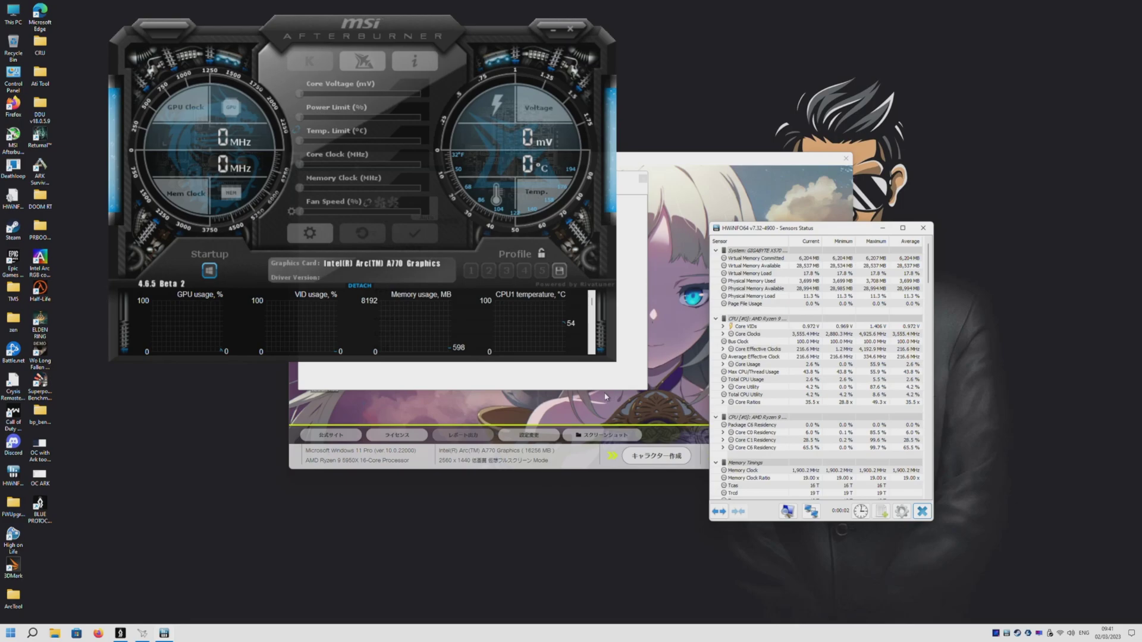
- Close the benchmark settings, run the benchmark through to its result and exit the result screen
{"action": "left_click", "coordinate": [606, 396]}
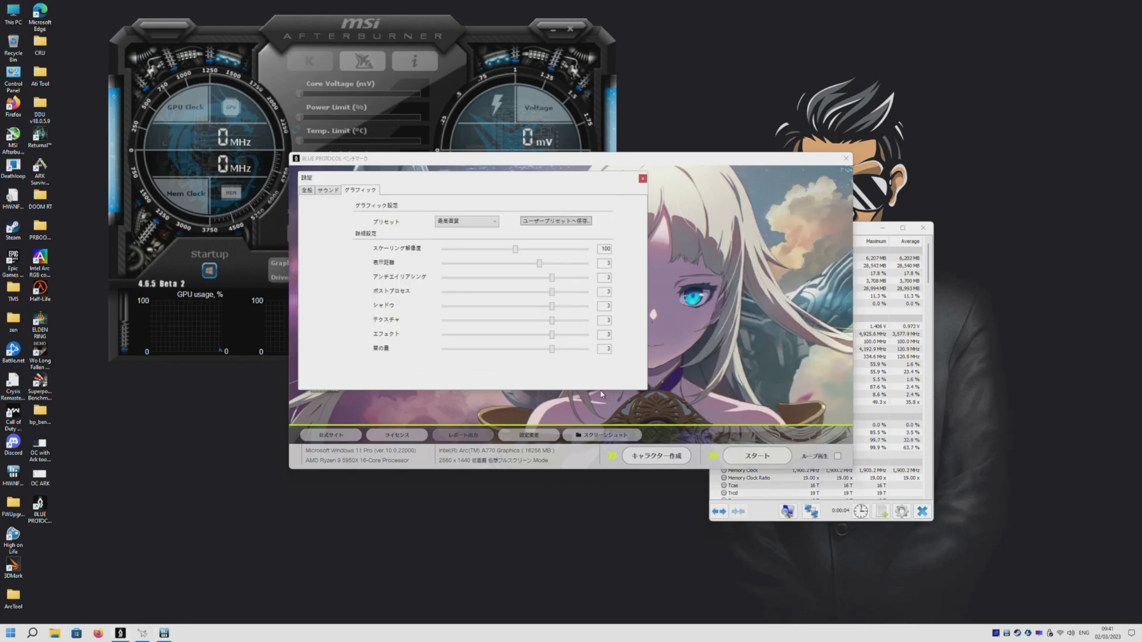
{"action": "left_click", "coordinate": [643, 179]}
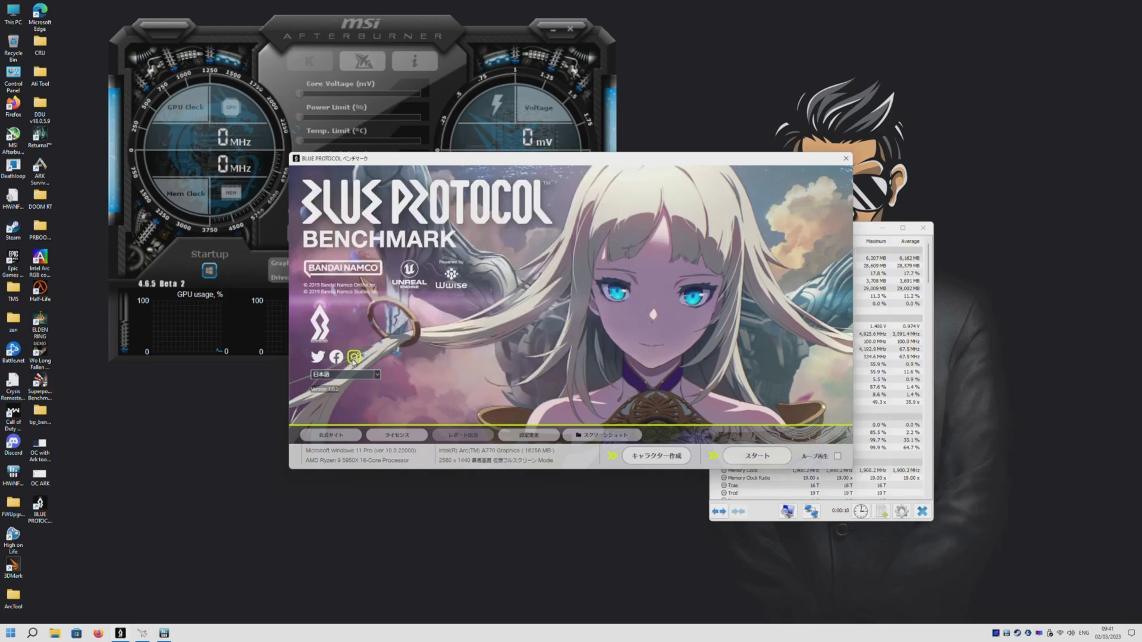
{"action": "left_click", "coordinate": [744, 459]}
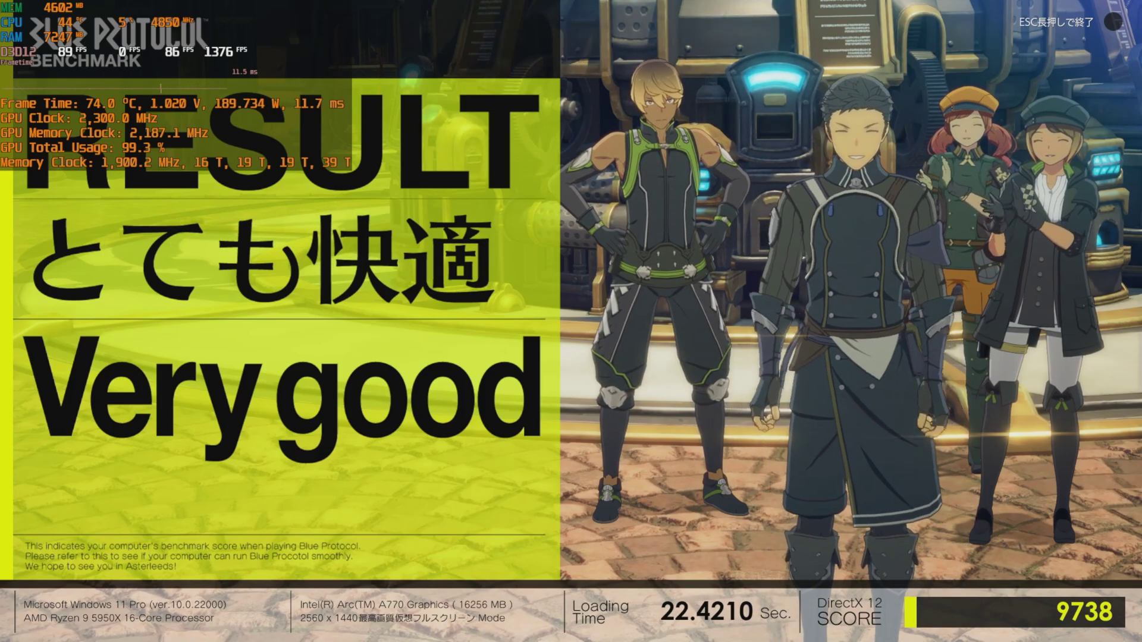
{"action": "key", "text": "Escape"}
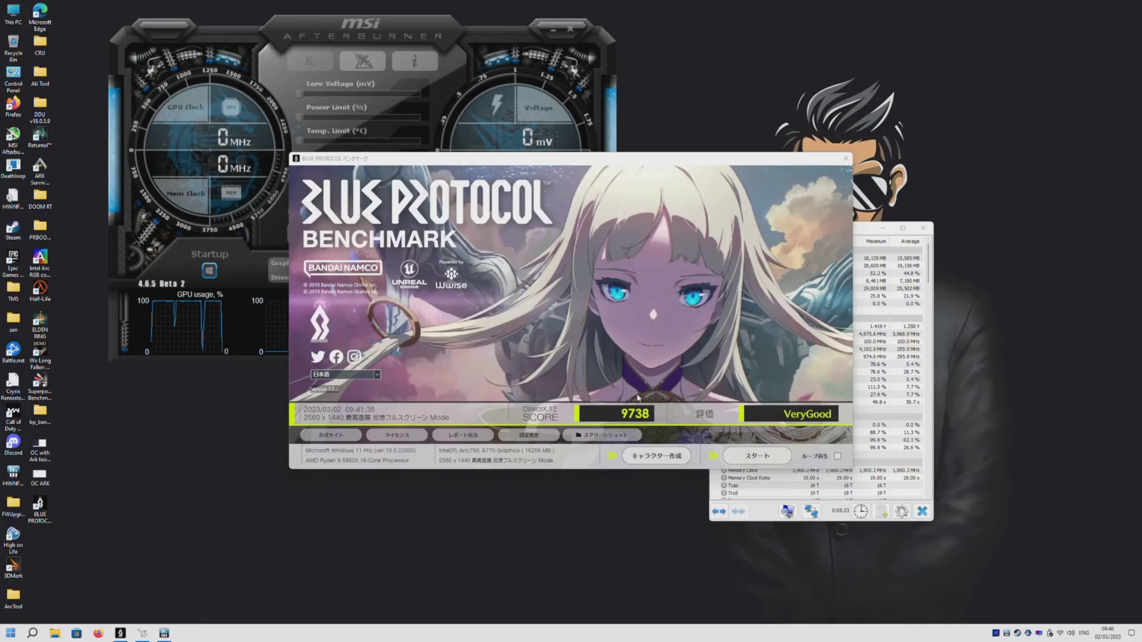
- Capture the benchmark window with its score and paste the capture into a new Paint image
{"action": "left_click_drag", "start_coordinate": [291, 152], "coordinate": [853, 469]}
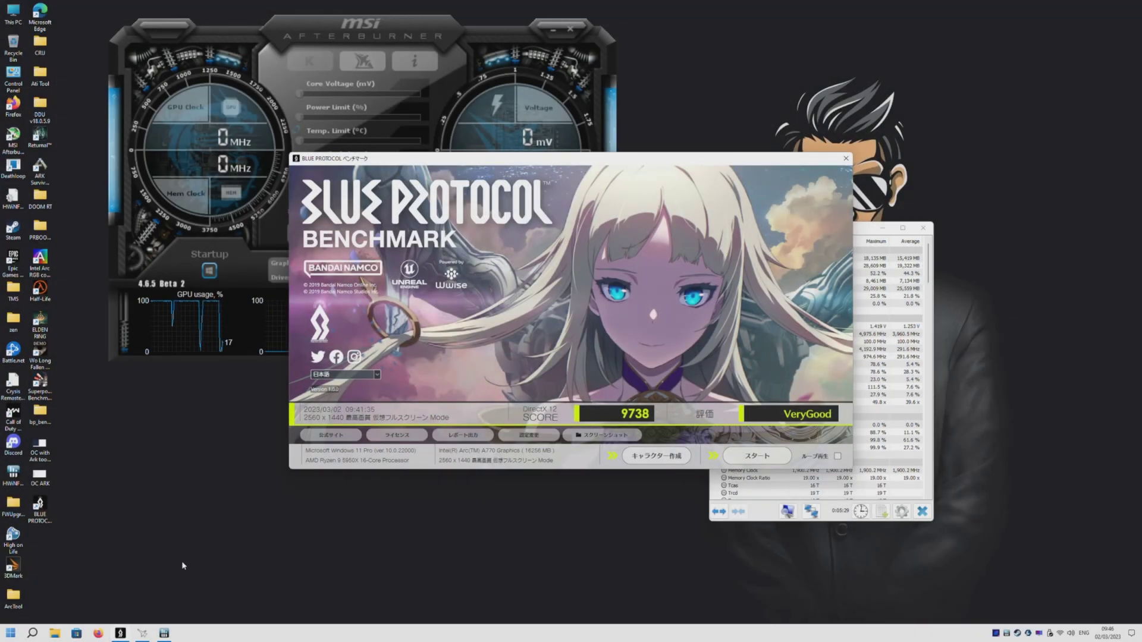
{"action": "left_click", "coordinate": [39, 634]}
{"action": "type", "text": "paint"}
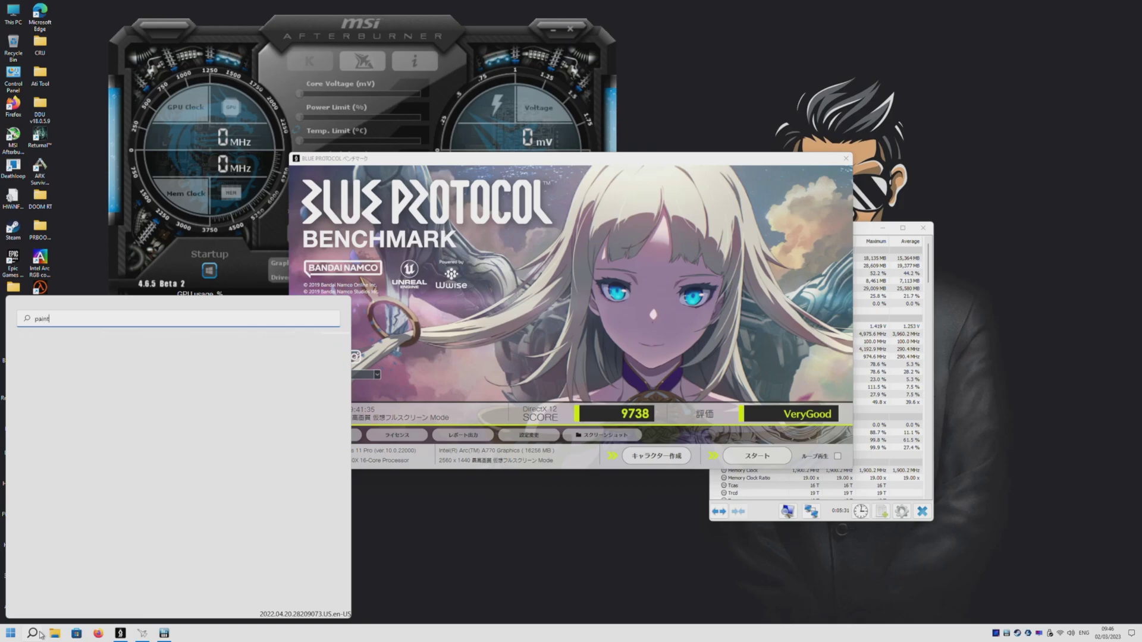
{"action": "key", "text": "Return"}
{"action": "key", "text": "ctrl+v"}
- Save the image to the desktop as PNG named "STOCK A770 Blue Protocol" and close Paint
{"action": "key", "text": "ctrl+s"}
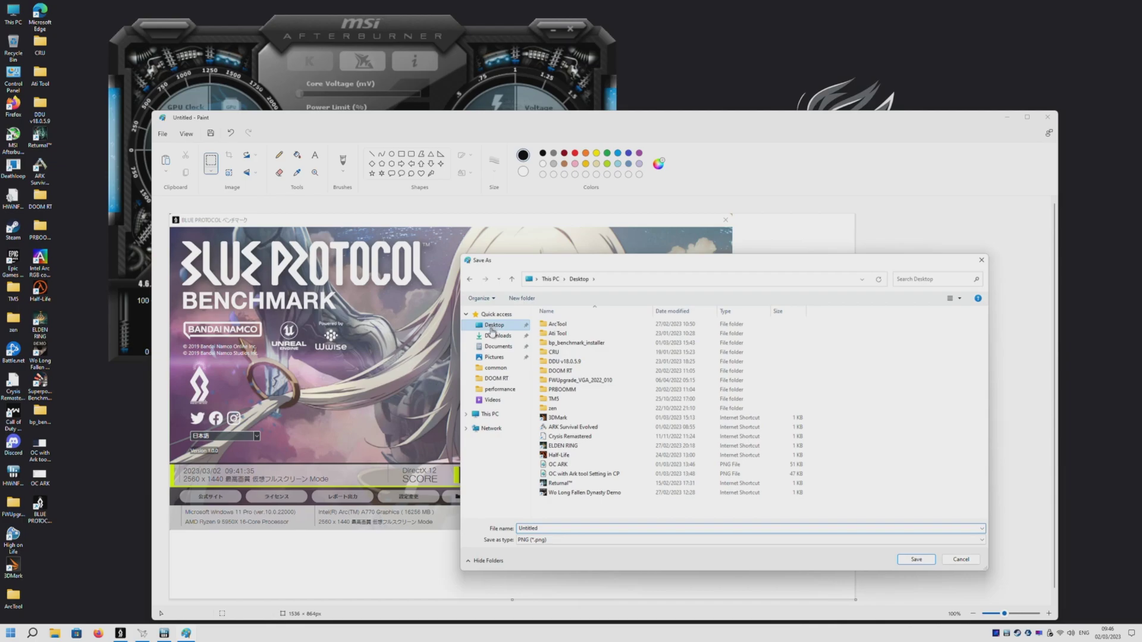
{"action": "type", "text": "STOCK A770 Blue Protocol"}
{"action": "key", "text": "Return"}
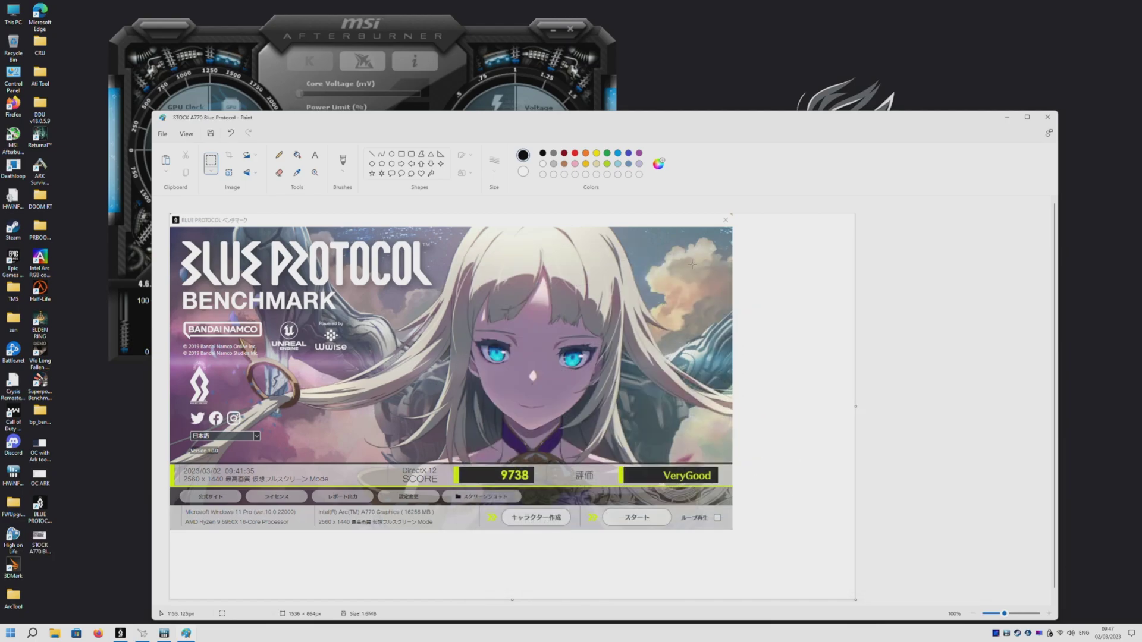
{"action": "left_click", "coordinate": [1047, 116]}
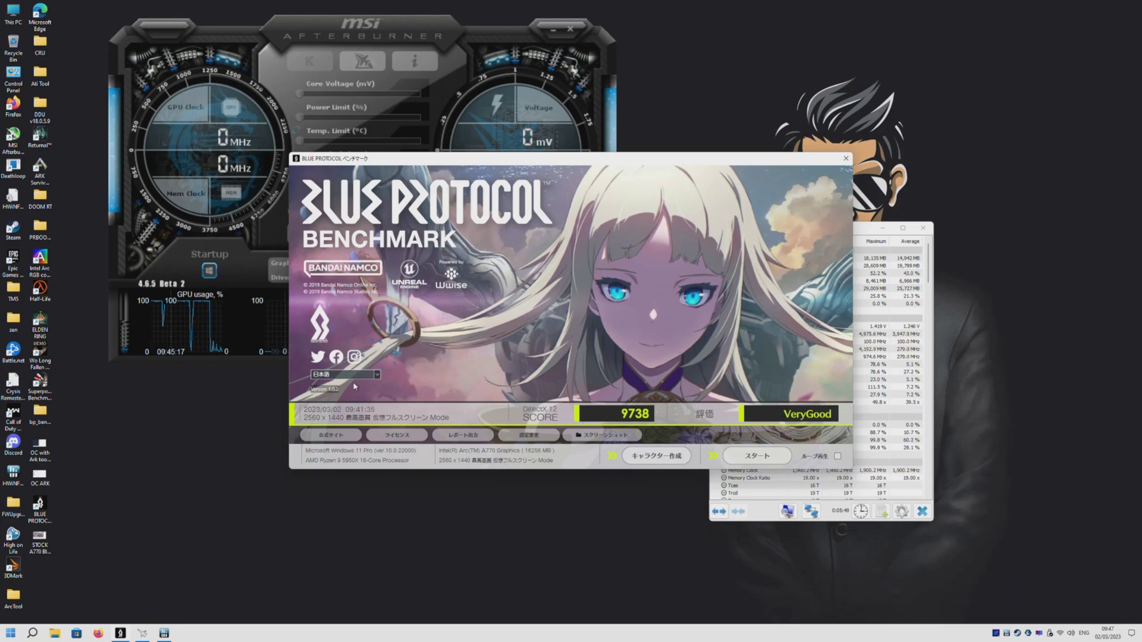
- Open Intel Arc Control from the desktop and minimise its window
{"action": "right_click", "coordinate": [222, 476]}
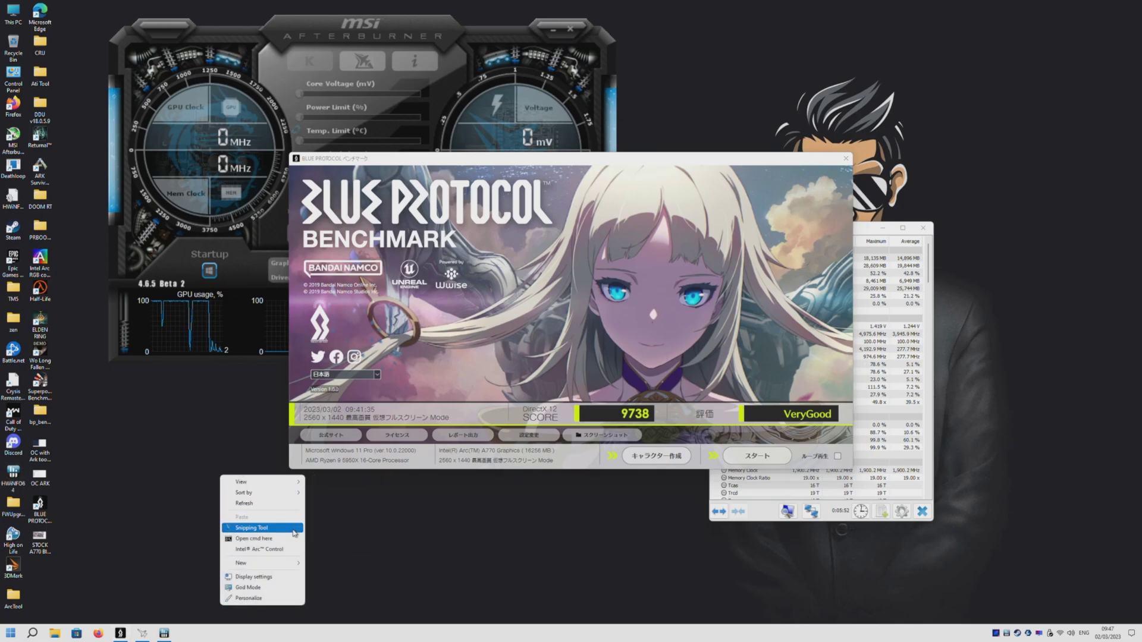
{"action": "left_click", "coordinate": [278, 549]}
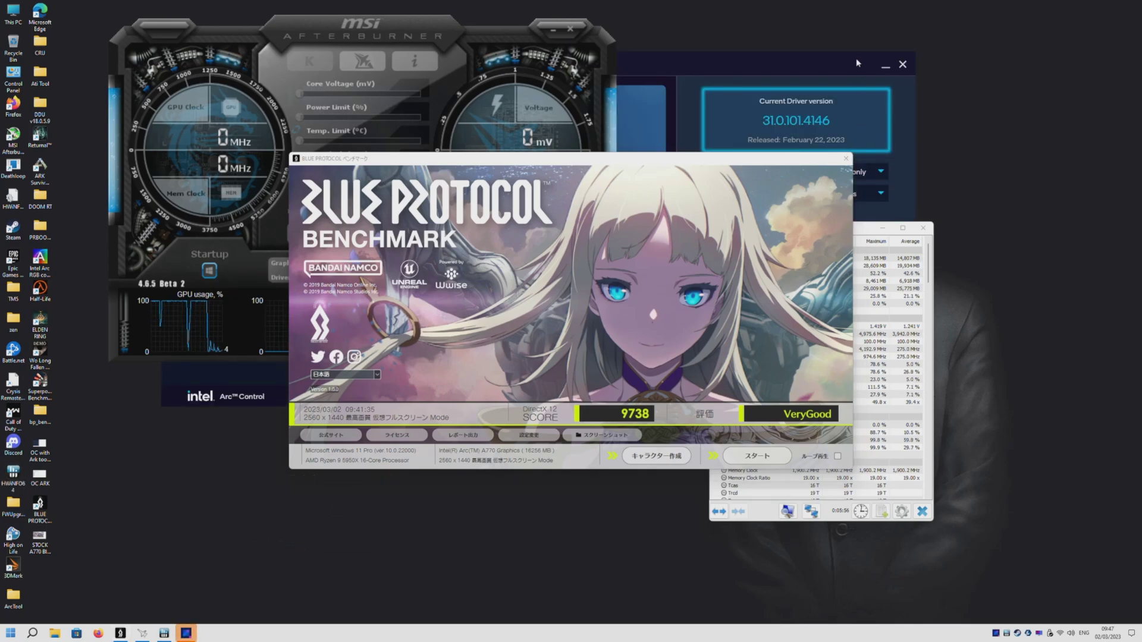
{"action": "left_click", "coordinate": [885, 66]}
- Launch ArcTool from its desktop folder, open its ARC OC window and bring the benchmark window to the front
{"action": "double_click", "coordinate": [13, 596]}
{"action": "double_click", "coordinate": [212, 167]}
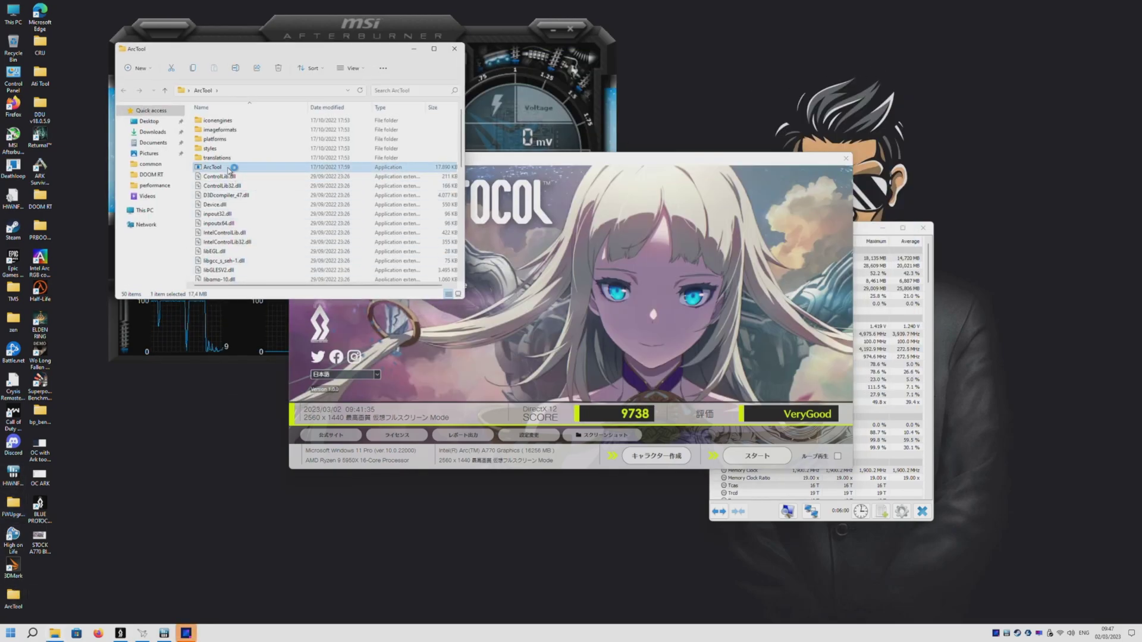
{"action": "left_click", "coordinate": [414, 48]}
{"action": "left_click", "coordinate": [583, 250]}
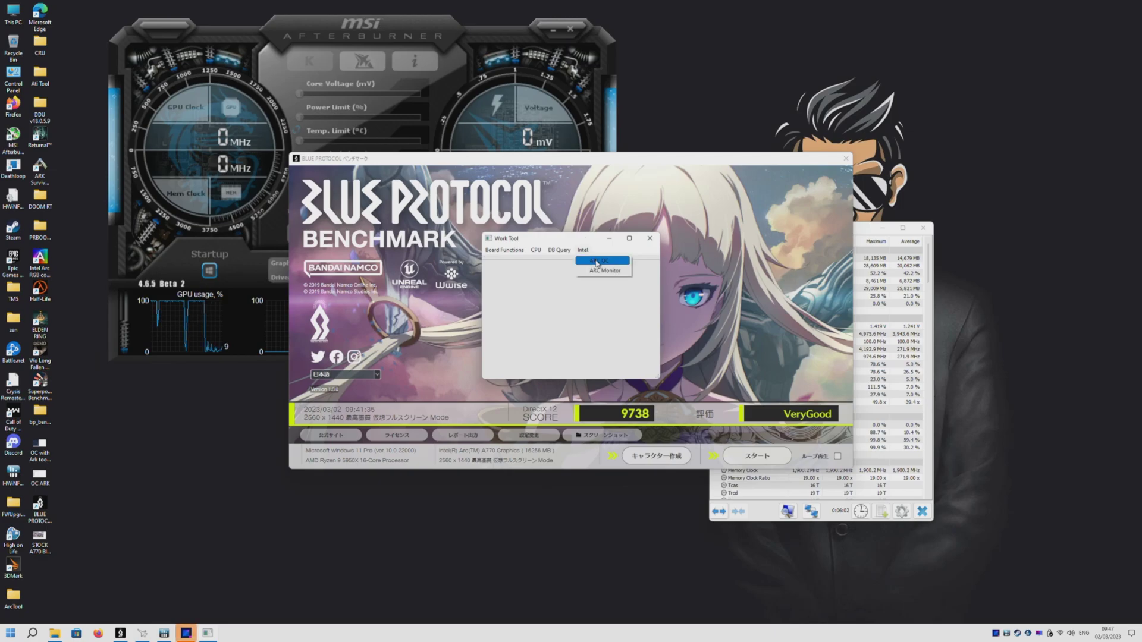
{"action": "left_click", "coordinate": [595, 262]}
{"action": "left_click", "coordinate": [609, 238]}
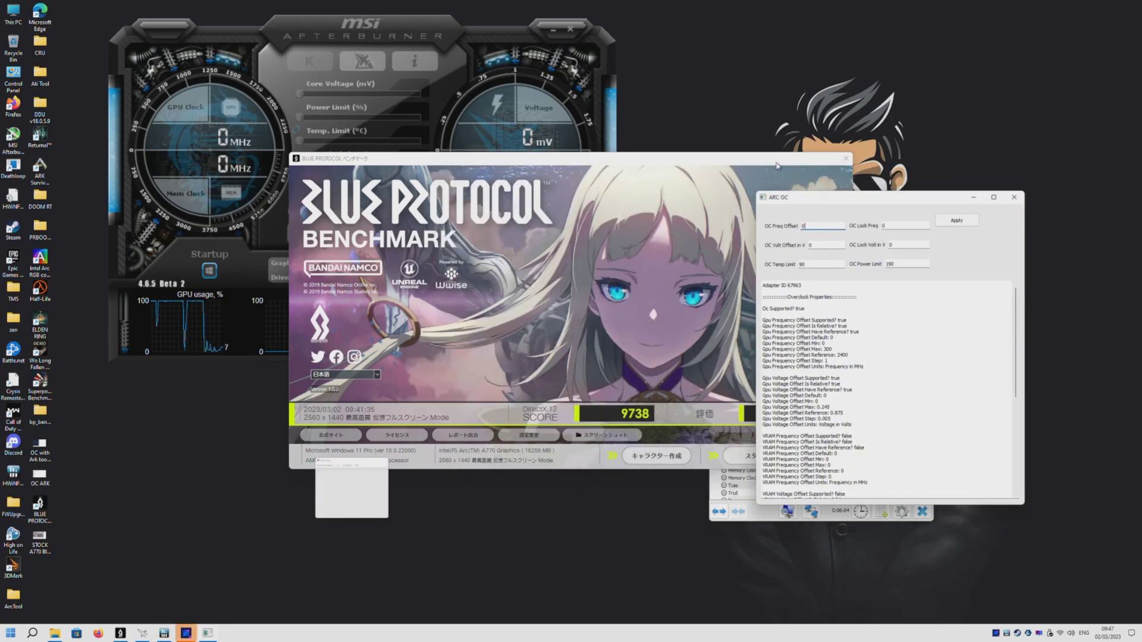
{"action": "left_click", "coordinate": [456, 238]}
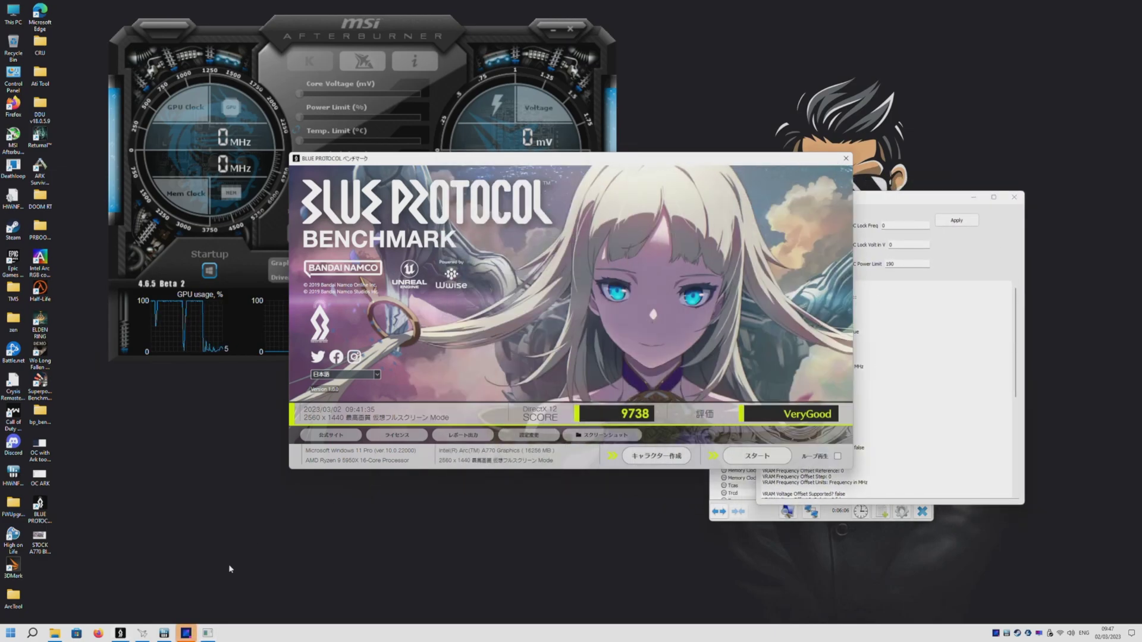
- In Arc Control's performance tuning, raise the GPU core power limit to 228 W
{"action": "left_click", "coordinate": [186, 633]}
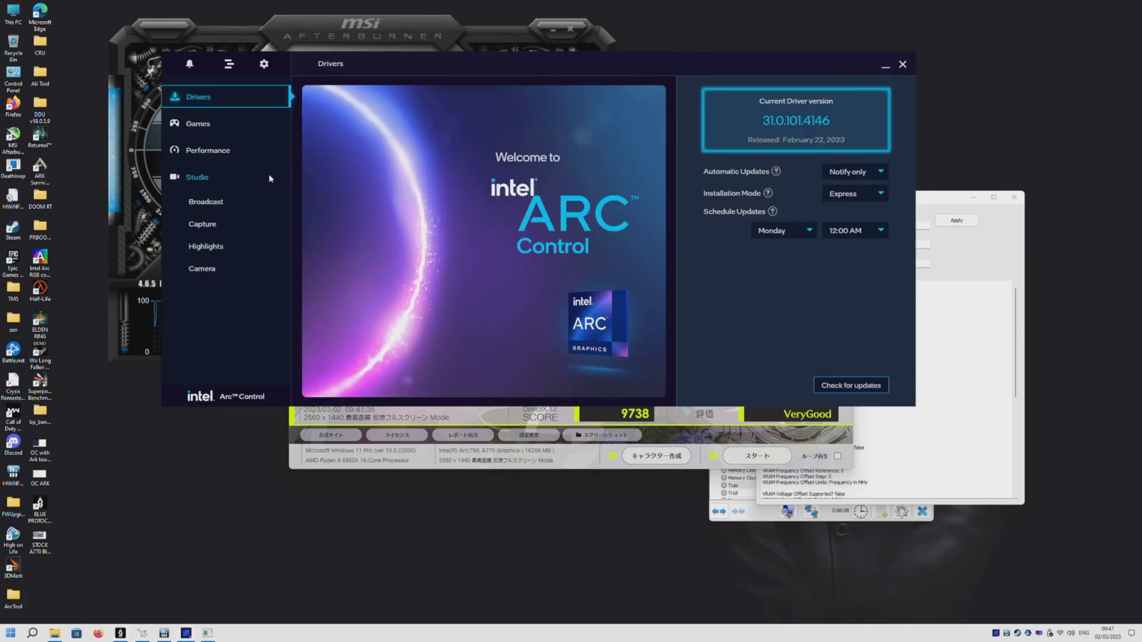
{"action": "left_click", "coordinate": [191, 152]}
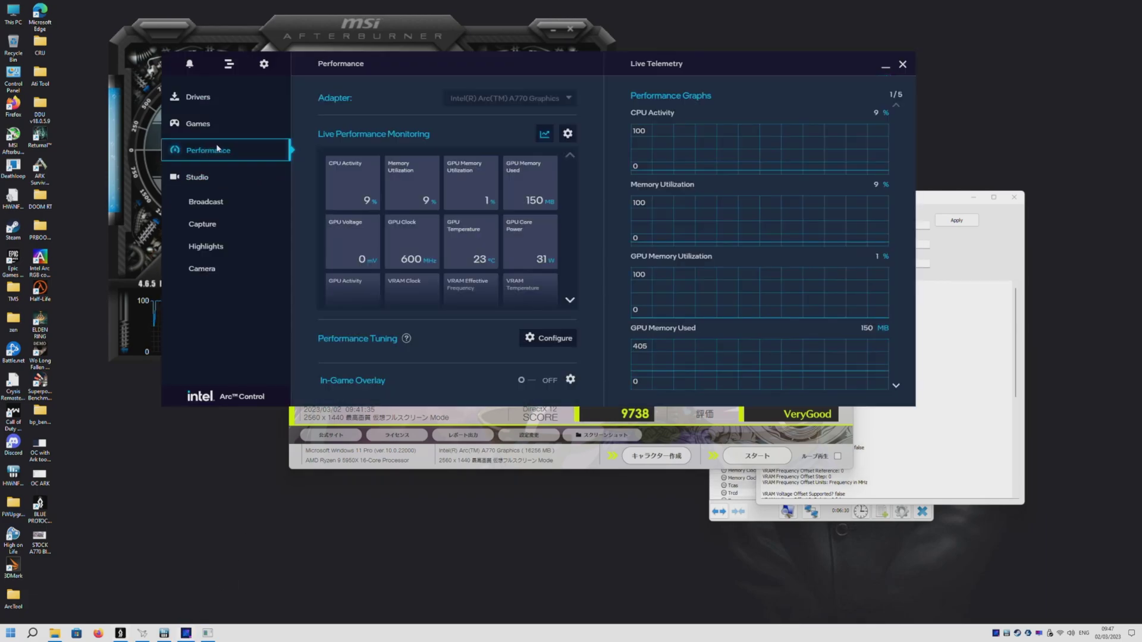
{"action": "left_click", "coordinate": [541, 340]}
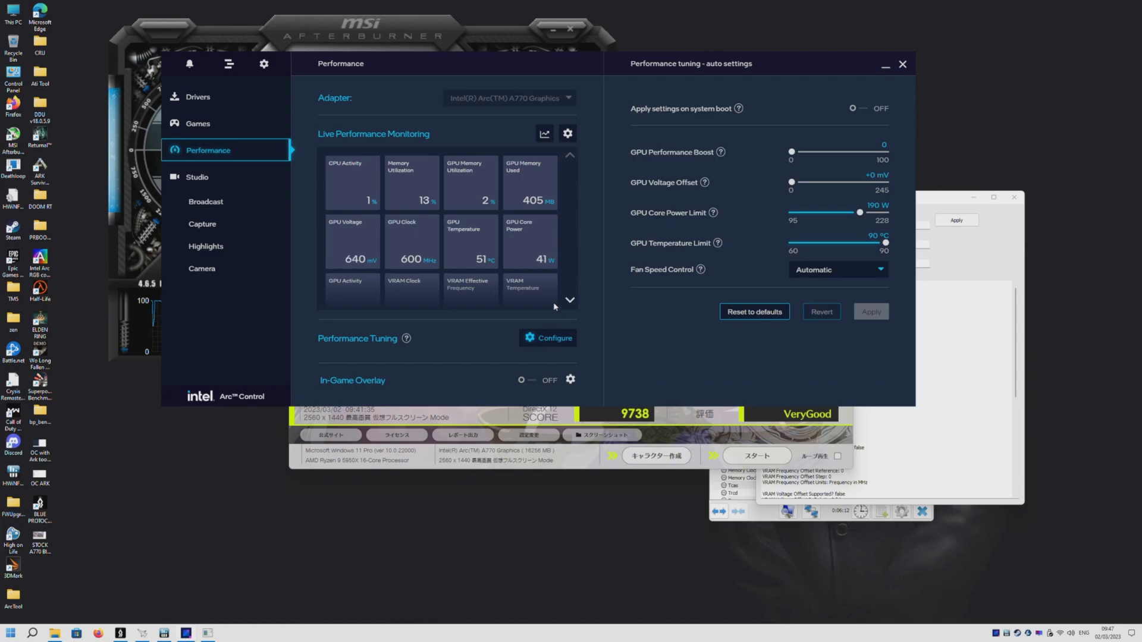
{"action": "left_click_drag", "start_coordinate": [860, 213], "coordinate": [917, 214]}
{"action": "left_click", "coordinate": [874, 340]}
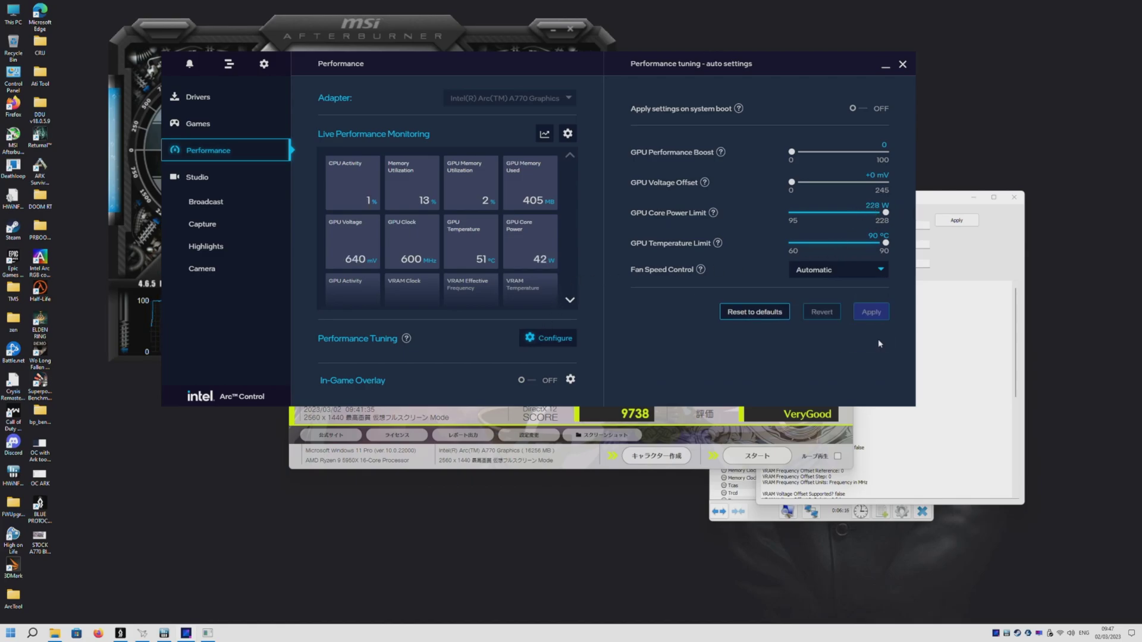
- Set fan speed control to Fan Curve, raise the whole curve to 100% and close Arc Control
{"action": "left_click", "coordinate": [836, 269]}
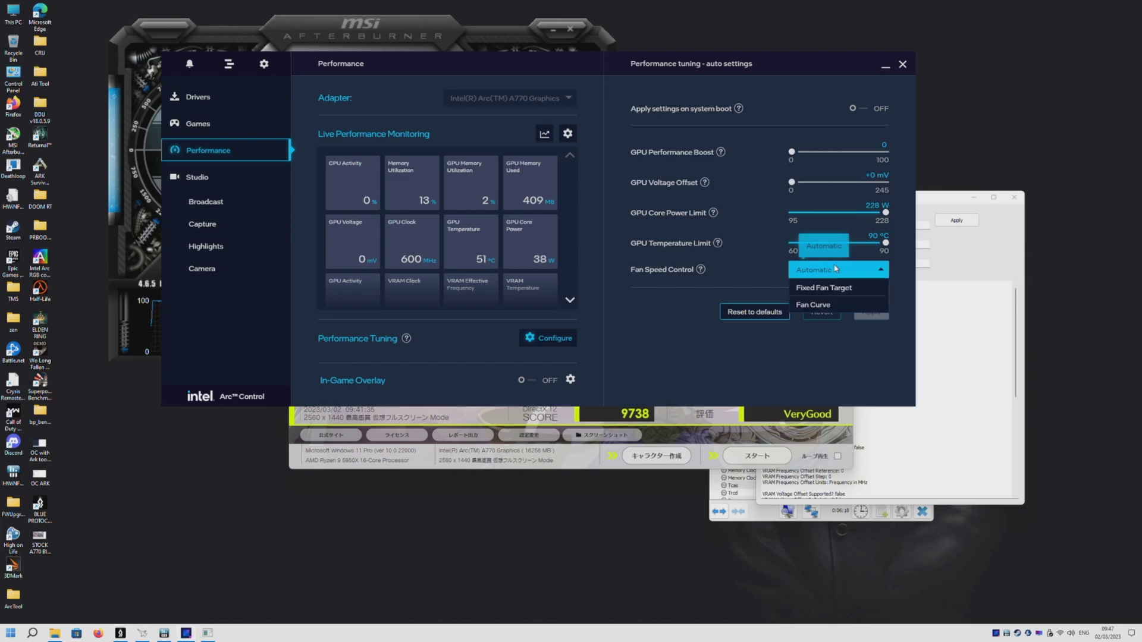
{"action": "left_click", "coordinate": [829, 302]}
{"action": "left_click_drag", "start_coordinate": [654, 323], "coordinate": [642, 280]}
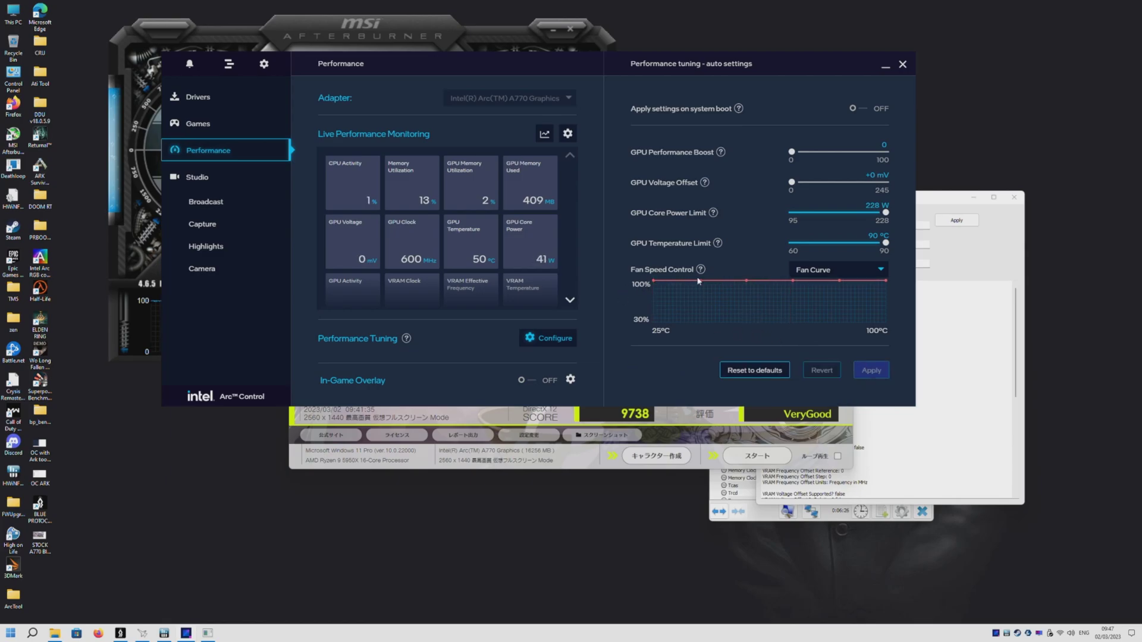
{"action": "left_click", "coordinate": [903, 64]}
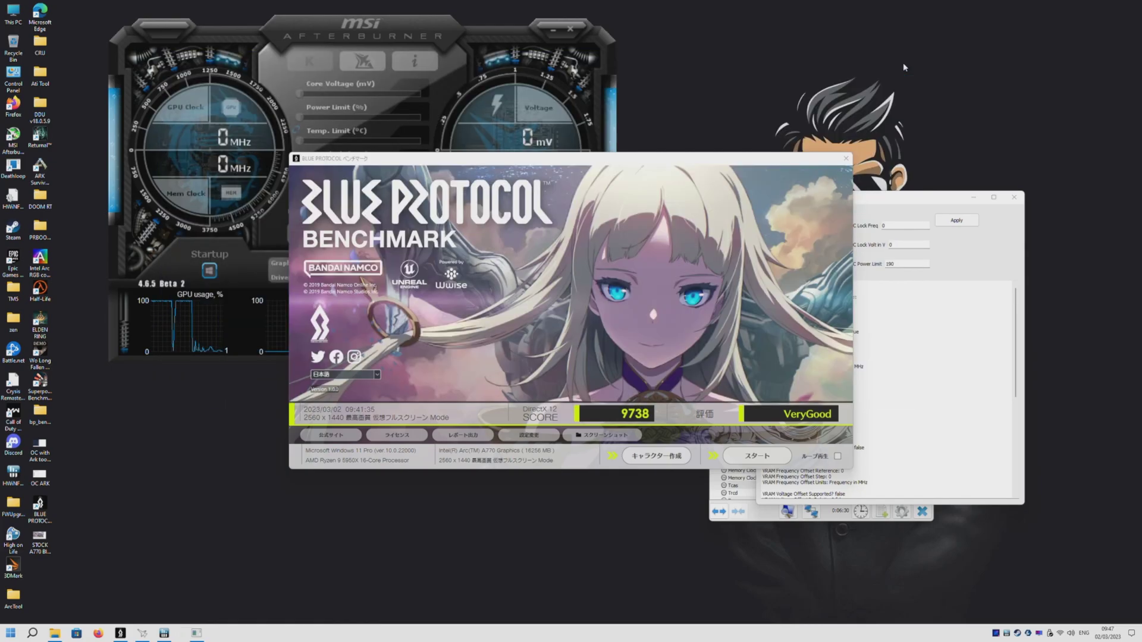
- Run restart64 from the CRU desktop folder to restart the graphics driver, and exit the utility when it finishes
{"action": "double_click", "coordinate": [40, 42]}
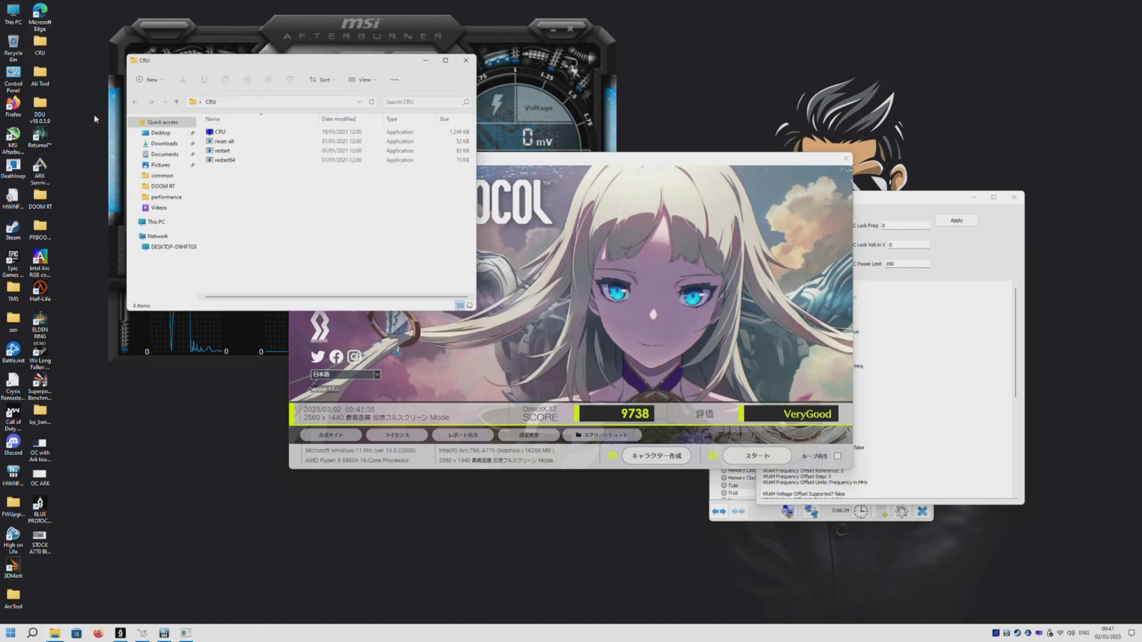
{"action": "left_click_drag", "start_coordinate": [233, 66], "coordinate": [418, 96]}
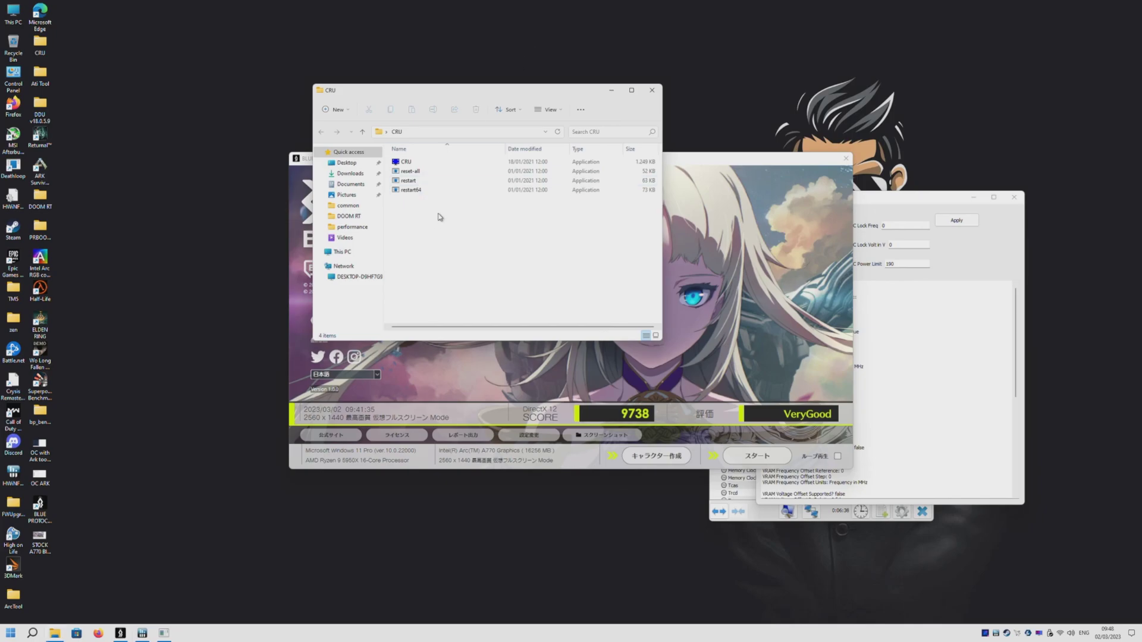
{"action": "left_click", "coordinate": [411, 190]}
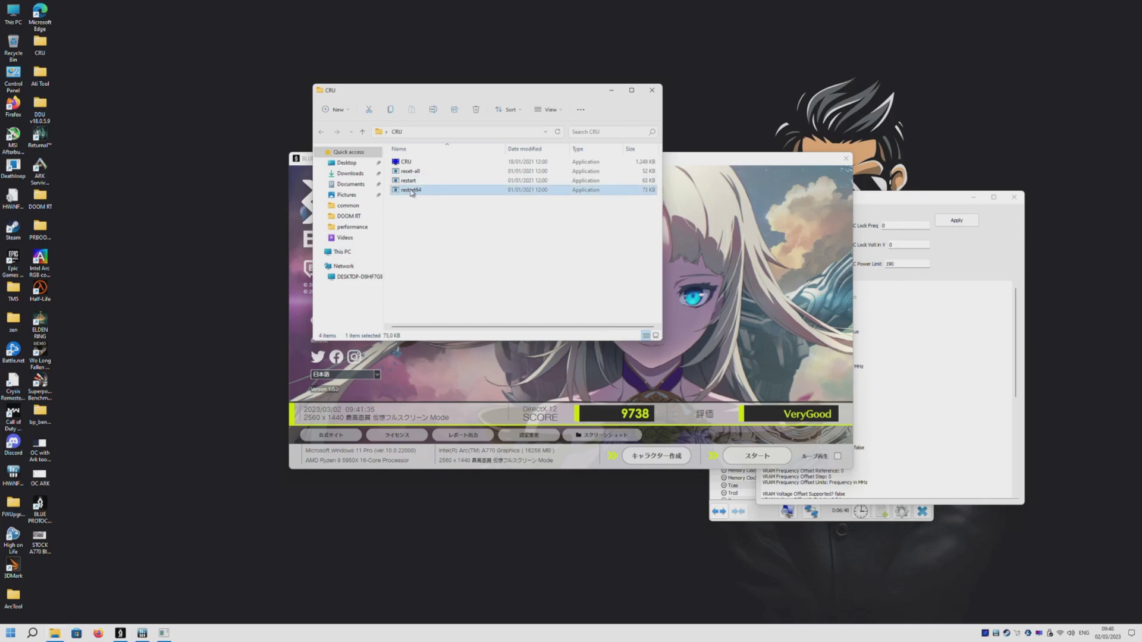
{"action": "double_click", "coordinate": [411, 190]}
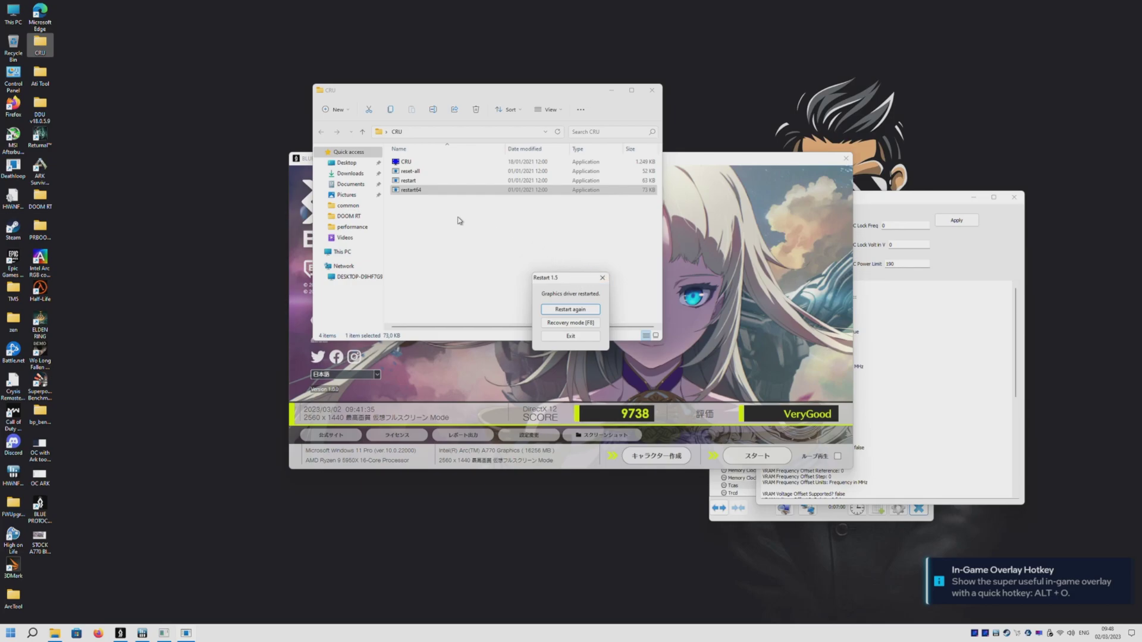
{"action": "left_click", "coordinate": [570, 336]}
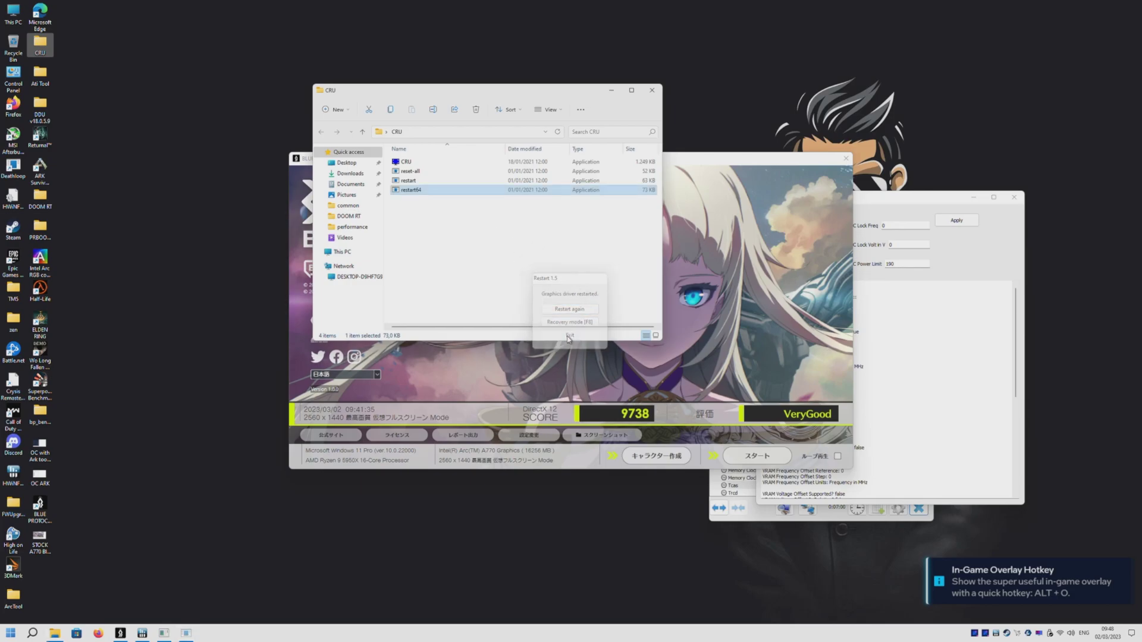
- Reopen Intel Arc Control, raise the GPU core power limit to 228 W in performance tuning and apply it
{"action": "right_click", "coordinate": [205, 387]}
{"action": "left_click", "coordinate": [247, 464]}
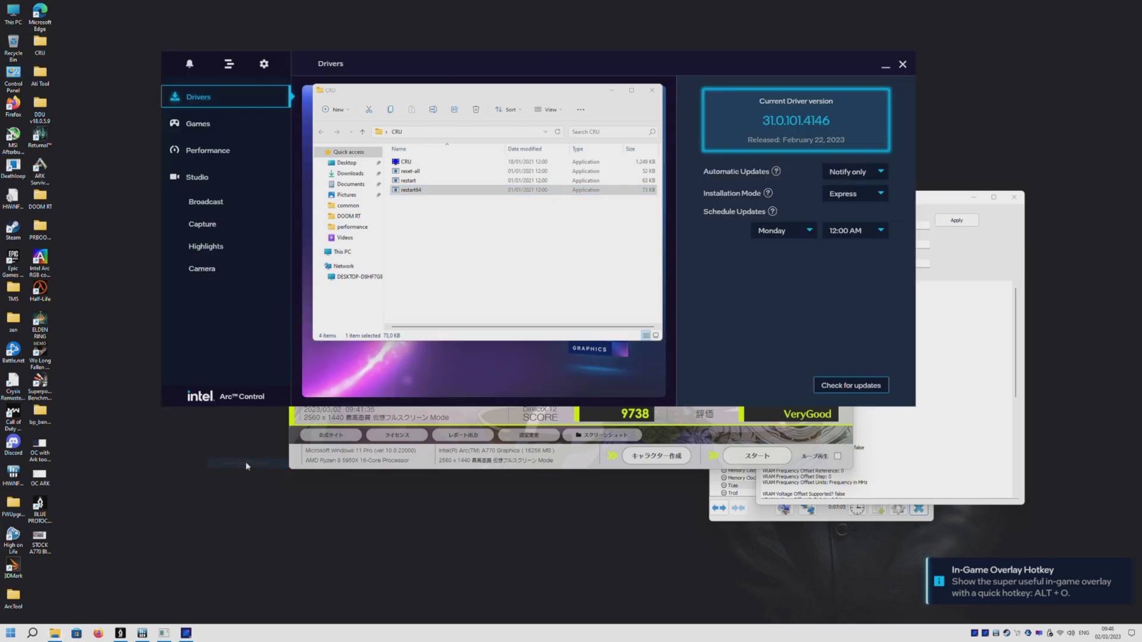
{"action": "left_click", "coordinate": [611, 91]}
{"action": "left_click", "coordinate": [208, 150]}
{"action": "left_click", "coordinate": [572, 338]}
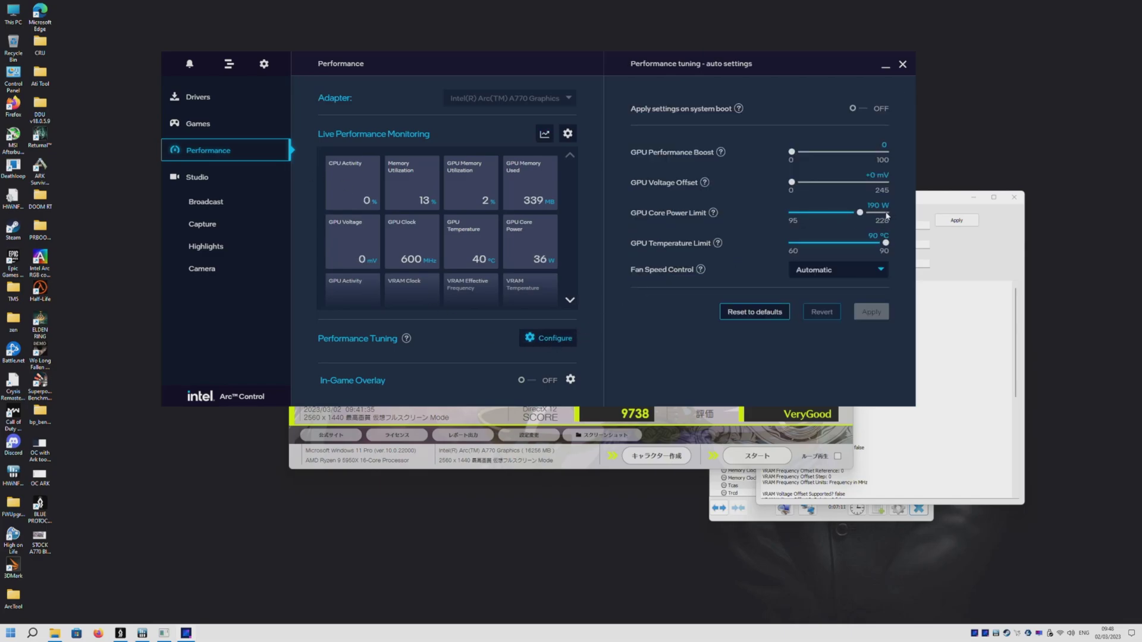
{"action": "left_click_drag", "start_coordinate": [861, 215], "coordinate": [892, 216]}
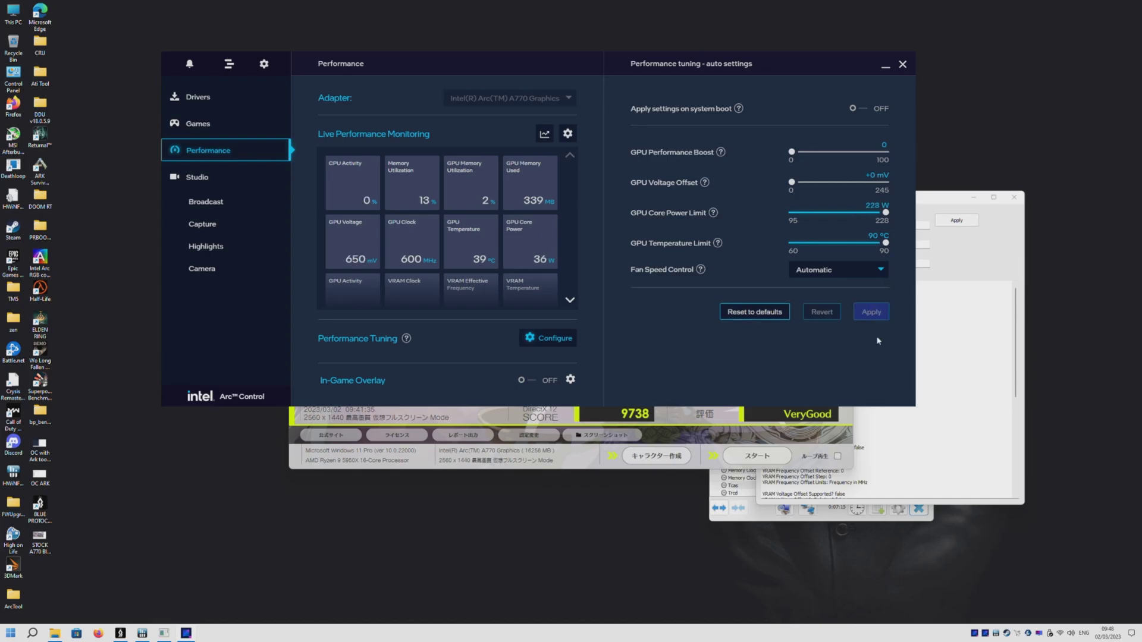
{"action": "left_click", "coordinate": [878, 319]}
- Set fan speed control to Fan Curve, raise the whole curve to 100% and try to apply the tuning settings
{"action": "left_click", "coordinate": [839, 270]}
{"action": "left_click", "coordinate": [827, 306]}
{"action": "left_click_drag", "start_coordinate": [653, 322], "coordinate": [654, 280]}
{"action": "left_click", "coordinate": [871, 398]}
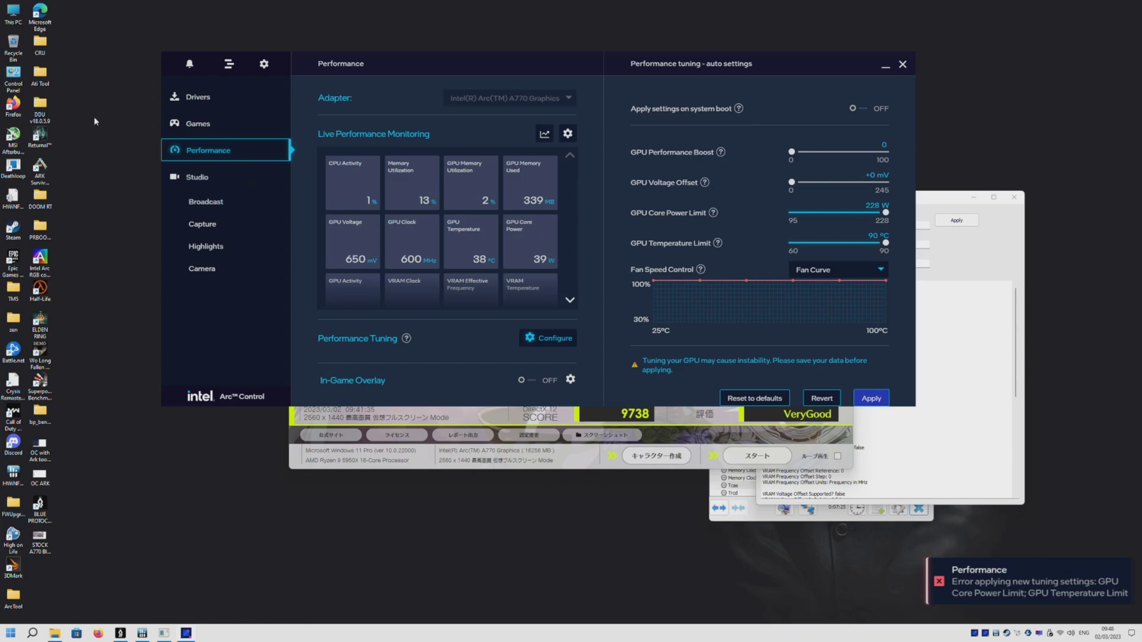
- Restart the graphics driver again with restart64 from the CRU folder and bring the ARC OC window to the front
{"action": "double_click", "coordinate": [50, 52]}
{"action": "double_click", "coordinate": [434, 190]}
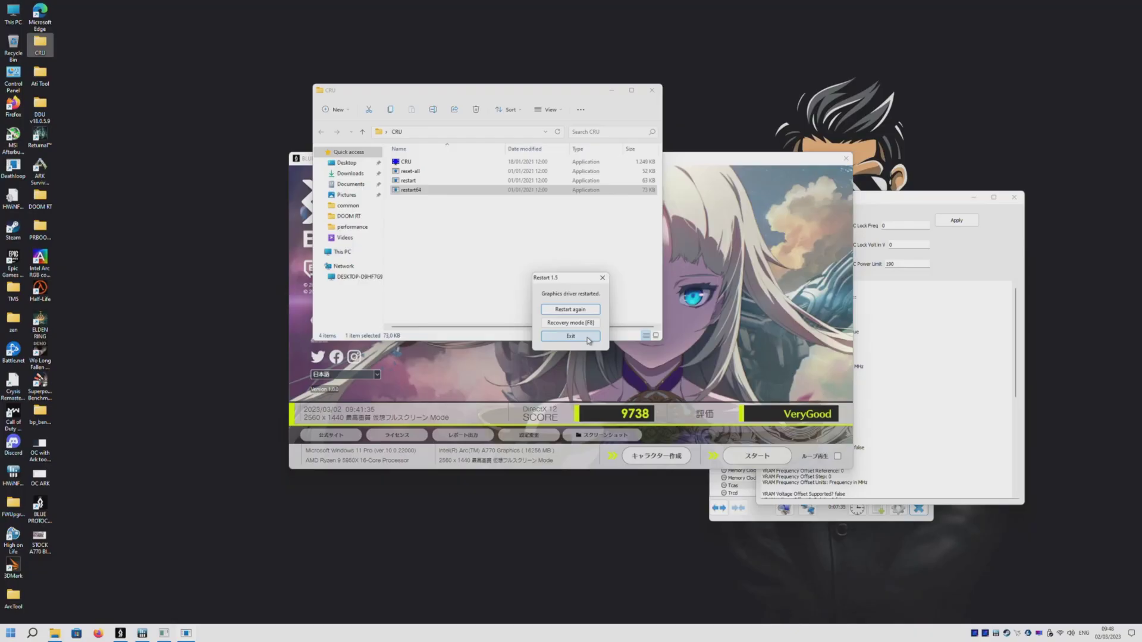
{"action": "left_click", "coordinate": [570, 336]}
{"action": "right_click", "coordinate": [218, 351]}
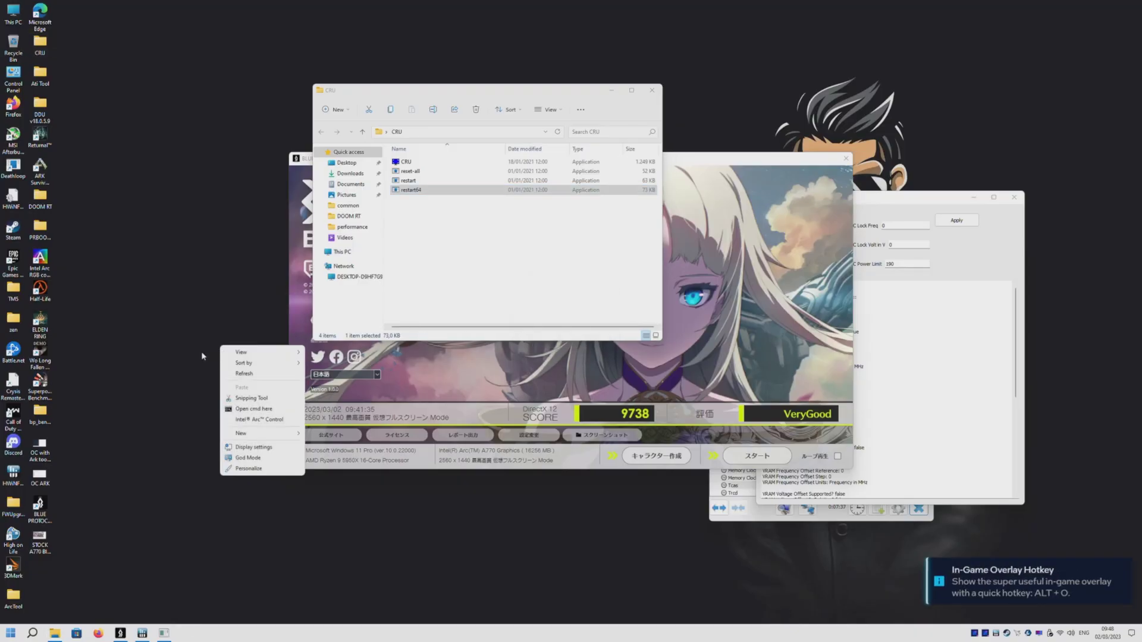
{"action": "left_click", "coordinate": [203, 356]}
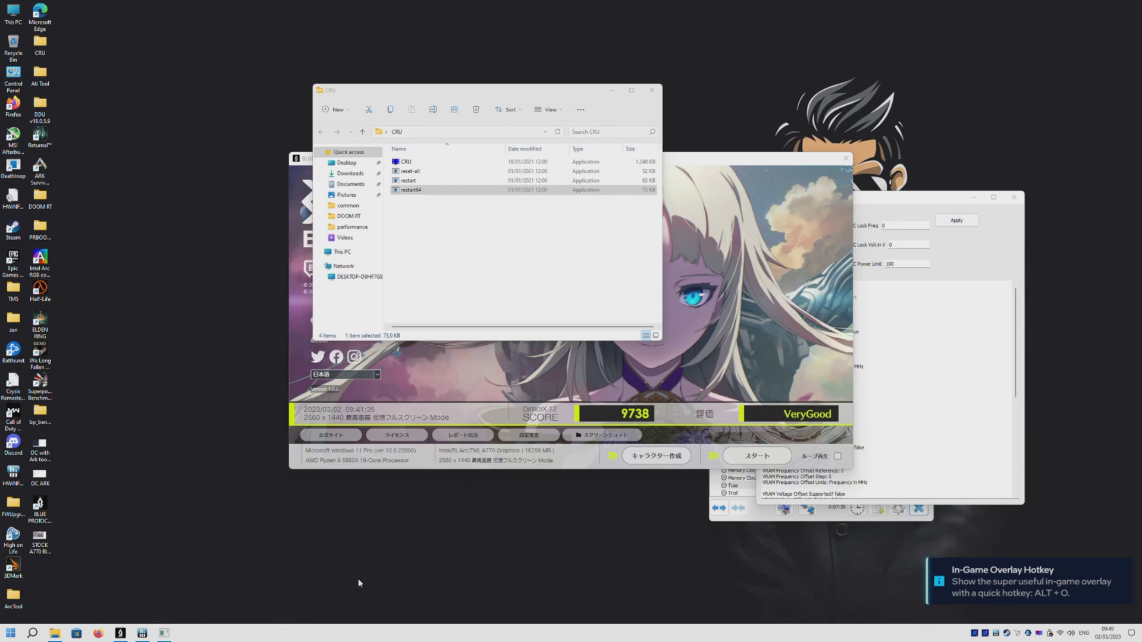
{"action": "left_click", "coordinate": [922, 233]}
{"action": "left_click_drag", "start_coordinate": [878, 200], "coordinate": [847, 192]}
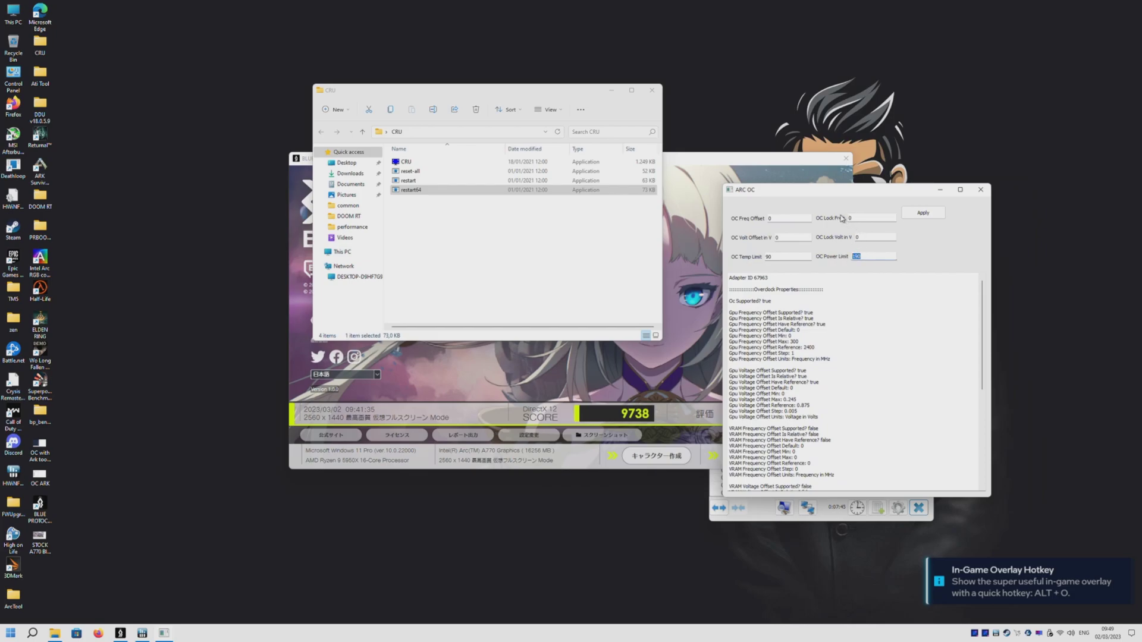
- Open Arc Control's performance tuning once more and raise the GPU core power limit to 228 W without applying it
{"action": "right_click", "coordinate": [213, 551]}
{"action": "mouse_move", "coordinate": [256, 515]}
{"action": "left_click", "coordinate": [339, 504]}
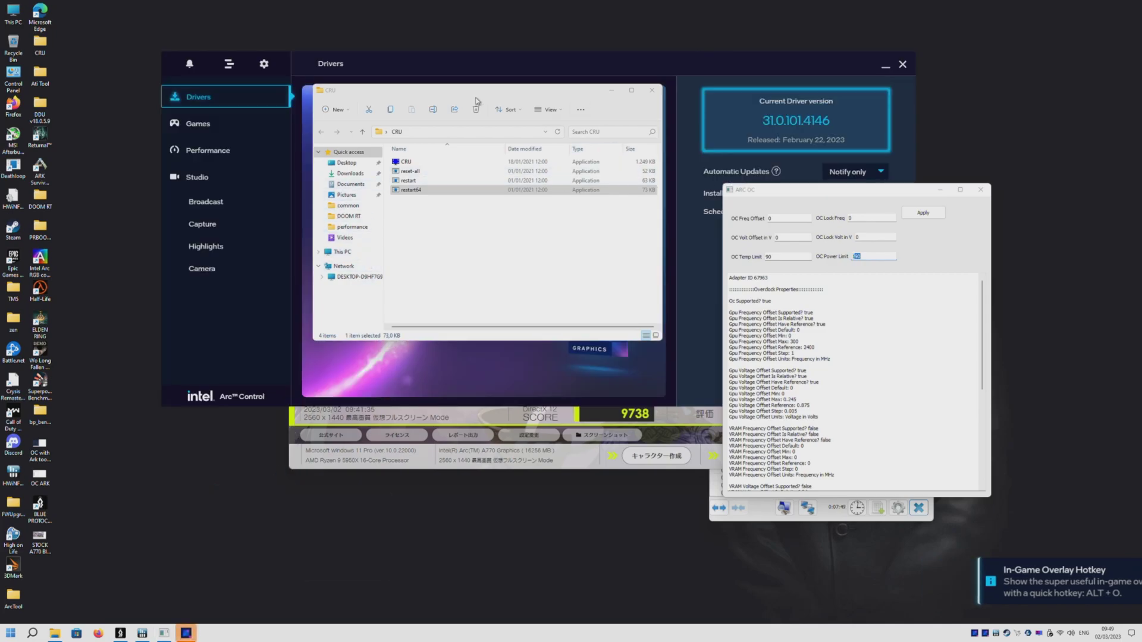
{"action": "left_click", "coordinate": [529, 338]}
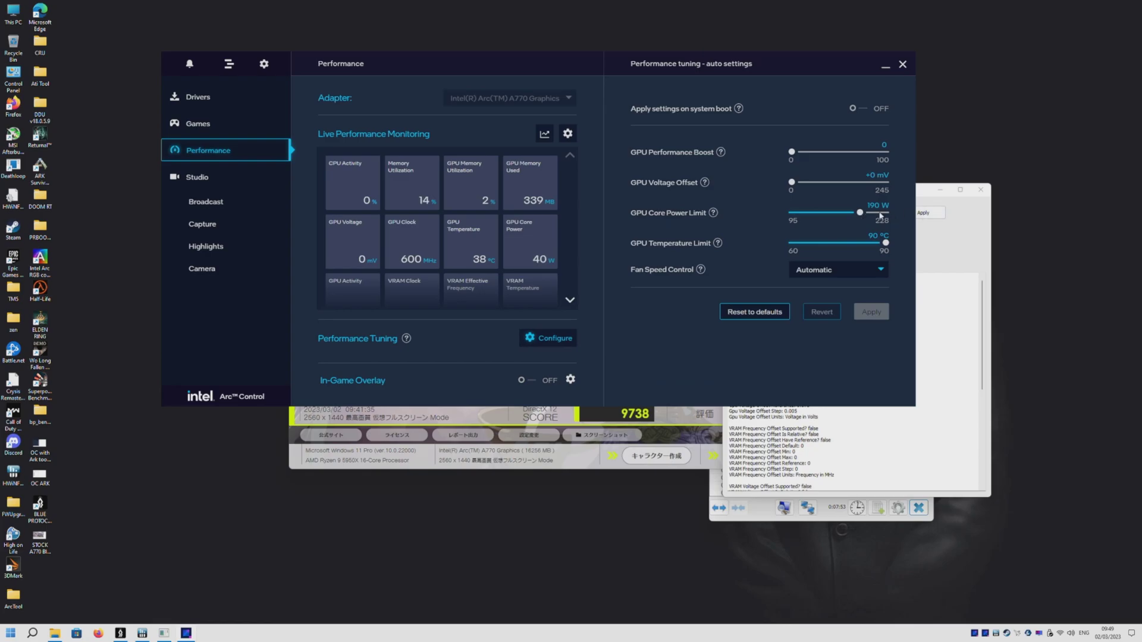
{"action": "left_click_drag", "start_coordinate": [862, 216], "coordinate": [902, 217]}
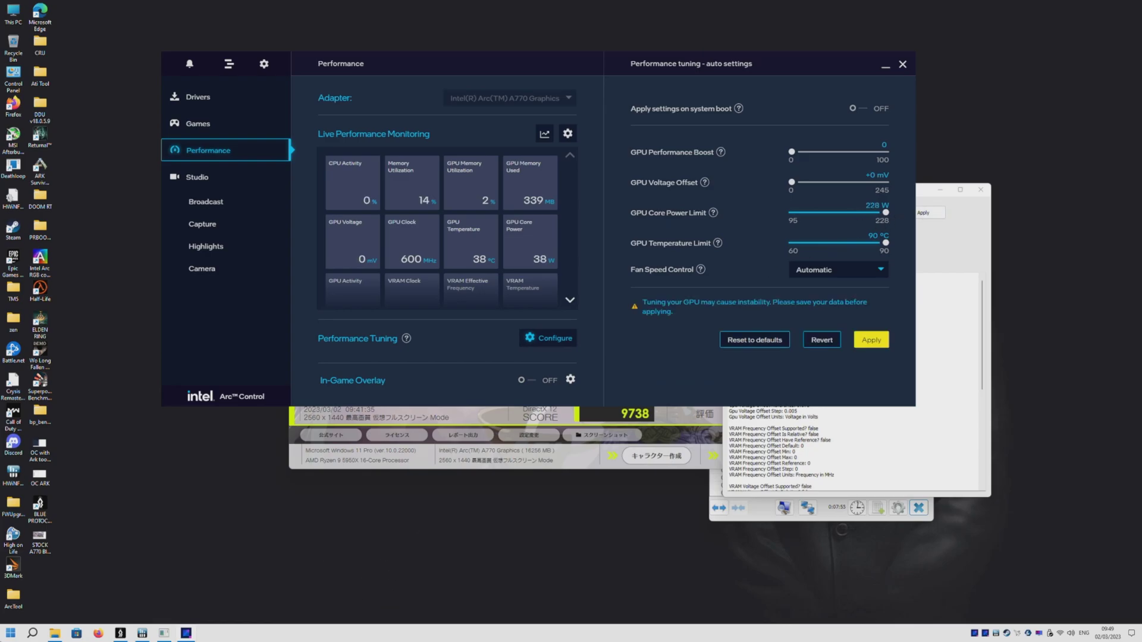
- Restart the computer
{"action": "left_click", "coordinate": [11, 633]}
{"action": "left_click", "coordinate": [190, 597]}
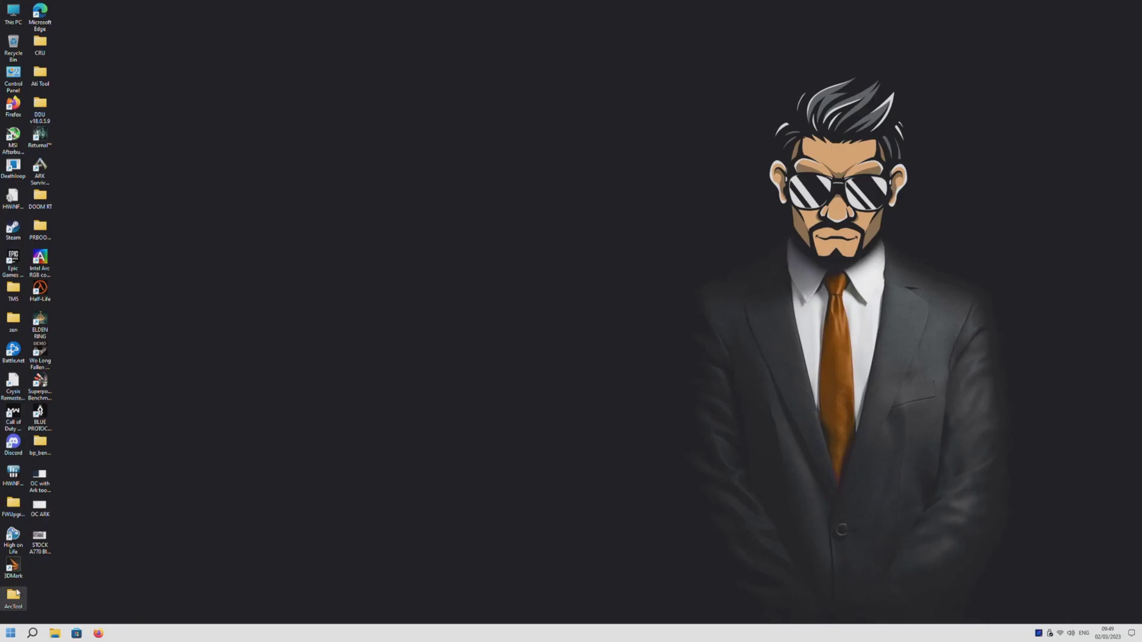
- Launch ArcTool, MSI Afterburner, HWiNFO and the Blue Protocol benchmark, placing the Work Tool window clear of the Afterburner gauges
{"action": "double_click", "coordinate": [13, 595]}
{"action": "left_click", "coordinate": [213, 167]}
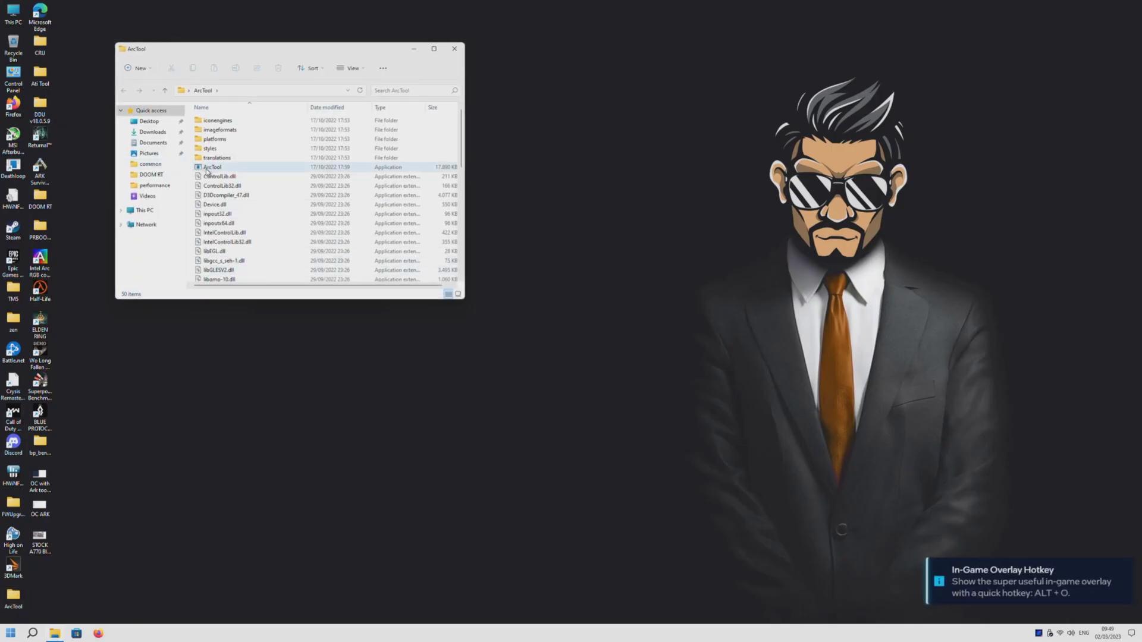
{"action": "left_click", "coordinate": [413, 51]}
{"action": "double_click", "coordinate": [19, 144]}
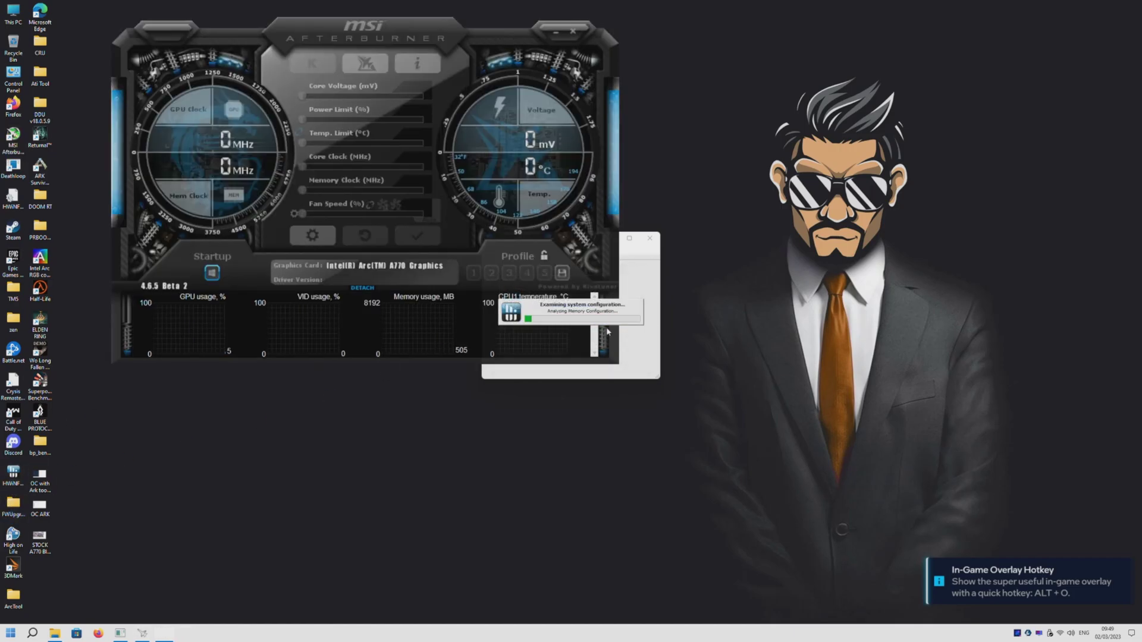
{"action": "left_click", "coordinate": [645, 255]}
{"action": "left_click_drag", "start_coordinate": [578, 241], "coordinate": [551, 323]}
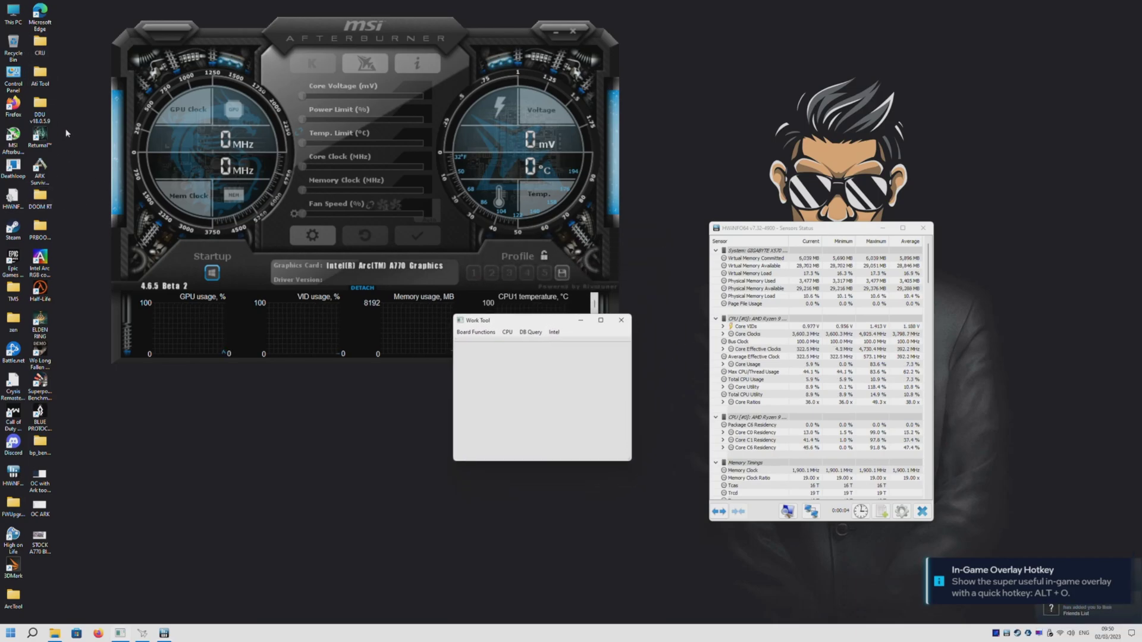
{"action": "double_click", "coordinate": [38, 417]}
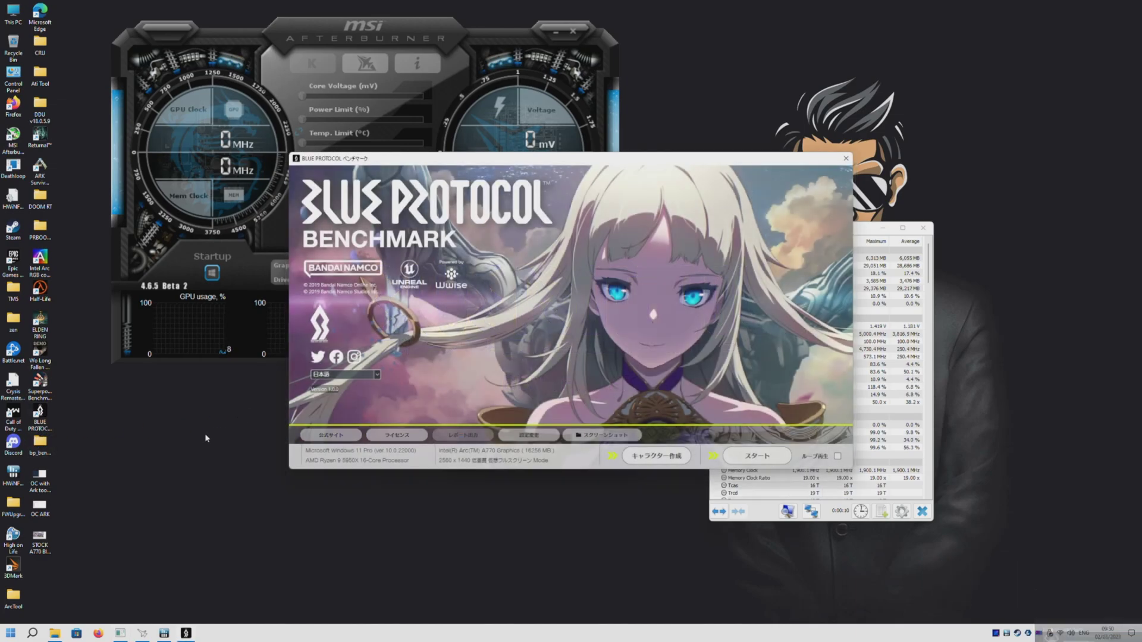
- Open Intel Arc Control from the desktop and set the GPU core power limit to 228 W in performance tuning
{"action": "right_click", "coordinate": [199, 434]}
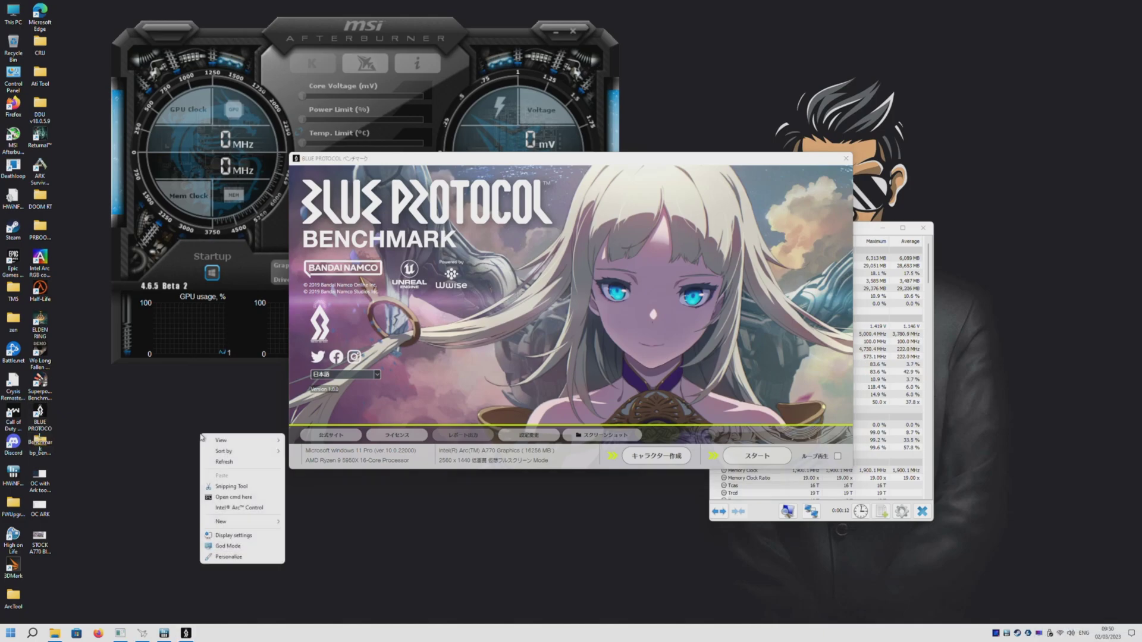
{"action": "left_click", "coordinate": [238, 508]}
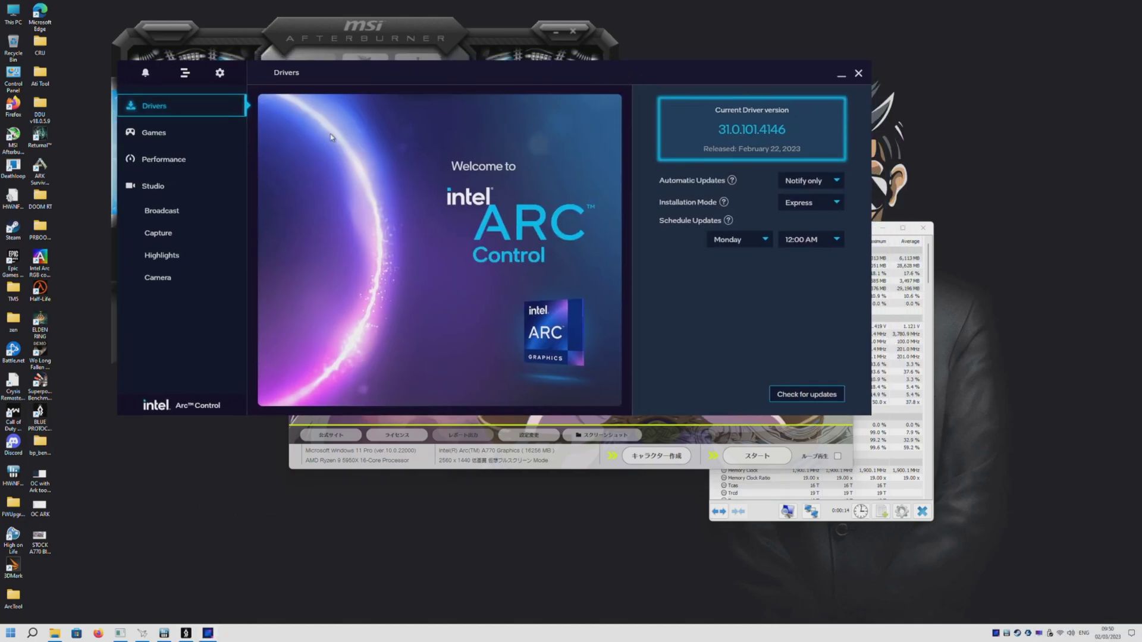
{"action": "left_click", "coordinate": [203, 167]}
{"action": "left_click", "coordinate": [509, 347]}
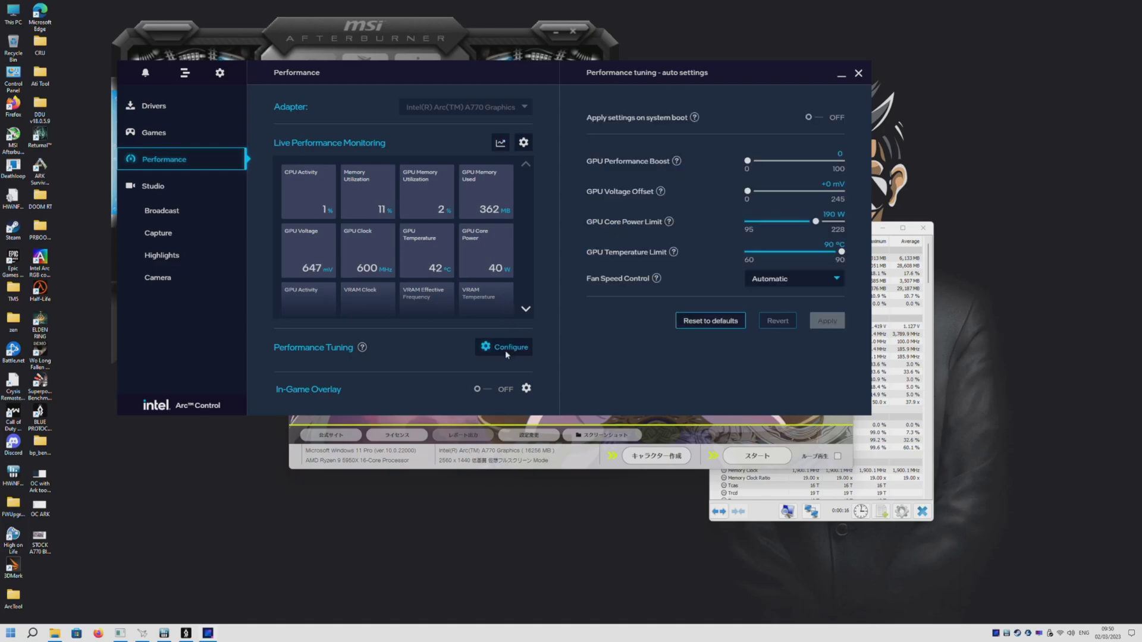
{"action": "mouse_move", "coordinate": [815, 222]}
{"action": "left_mouse_down"}
{"action": "mouse_move", "coordinate": [845, 223]}
{"action": "mouse_move", "coordinate": [834, 222]}
{"action": "left_mouse_up"}
{"action": "left_click", "coordinate": [827, 321]}
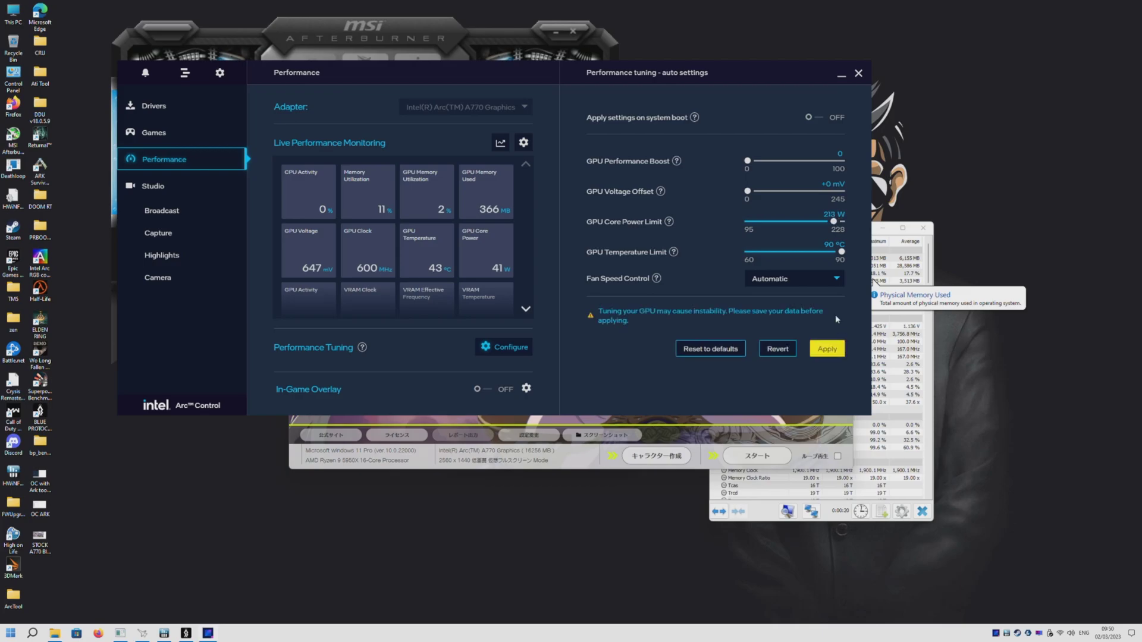
{"action": "left_click", "coordinate": [829, 346]}
- Switch fan speed control to Fan Curve, raise every curve point to 100% and apply the tuning settings
{"action": "left_click", "coordinate": [835, 278]}
{"action": "left_click", "coordinate": [784, 316]}
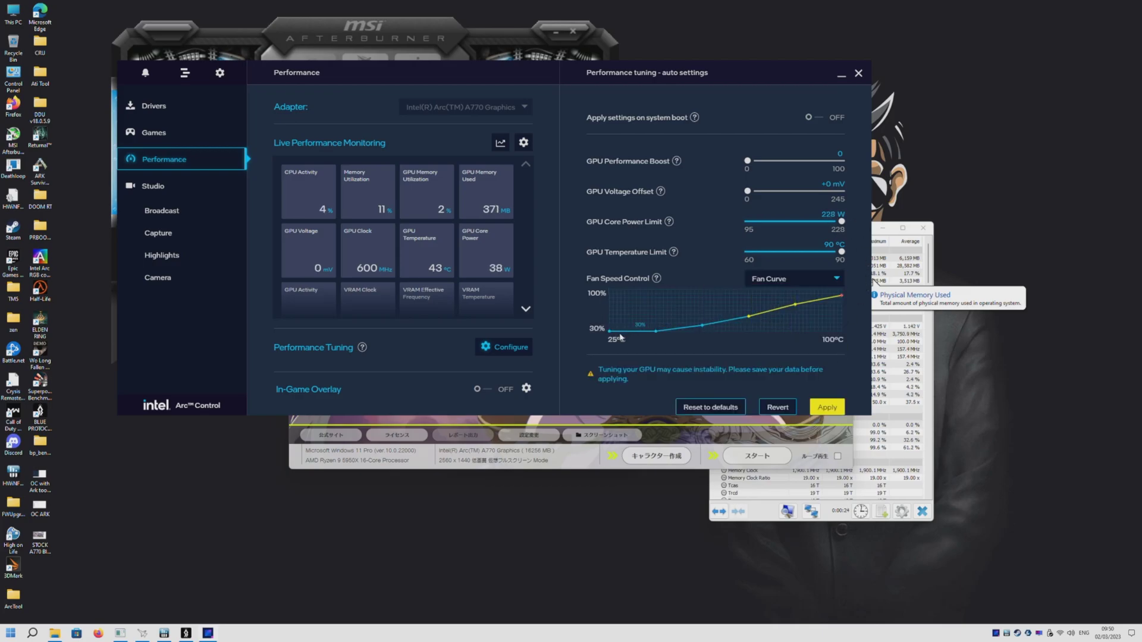
{"action": "left_click", "coordinate": [825, 407]}
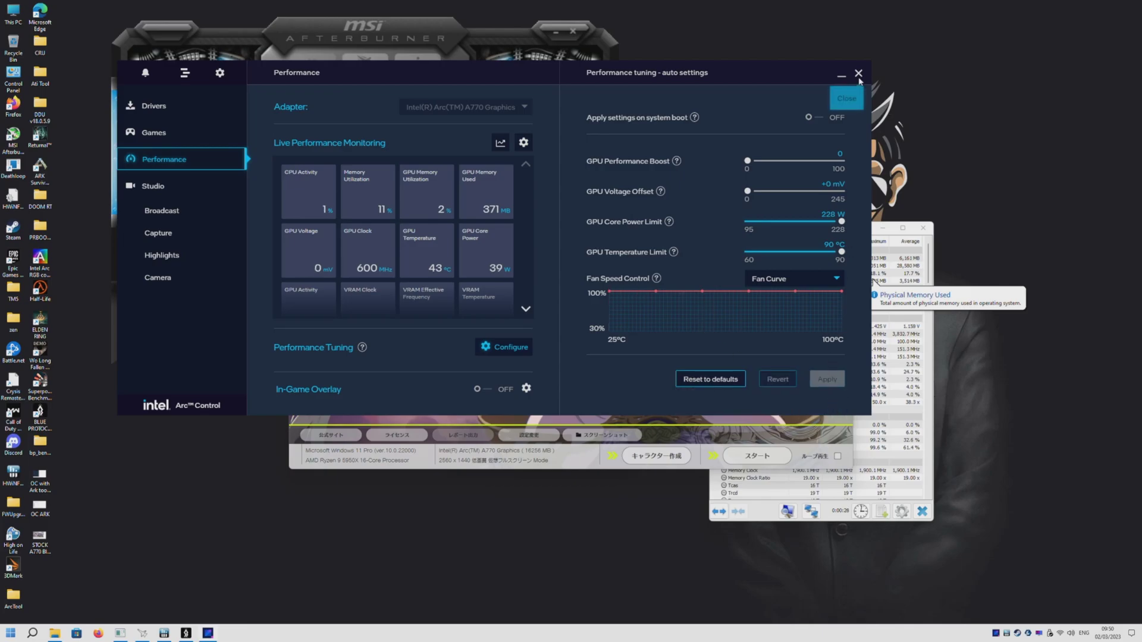
- Open the CRU folder, check the fan speed in Arc Control's live monitoring, and restart the graphics driver with restart64
{"action": "double_click", "coordinate": [40, 42]}
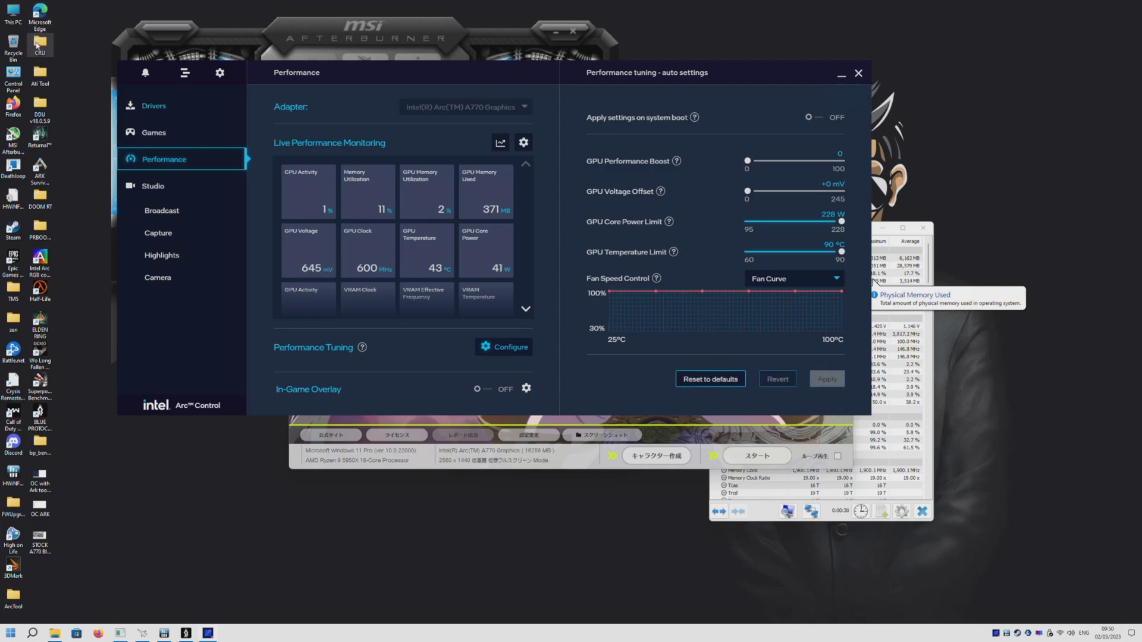
{"action": "double_click", "coordinate": [229, 160]}
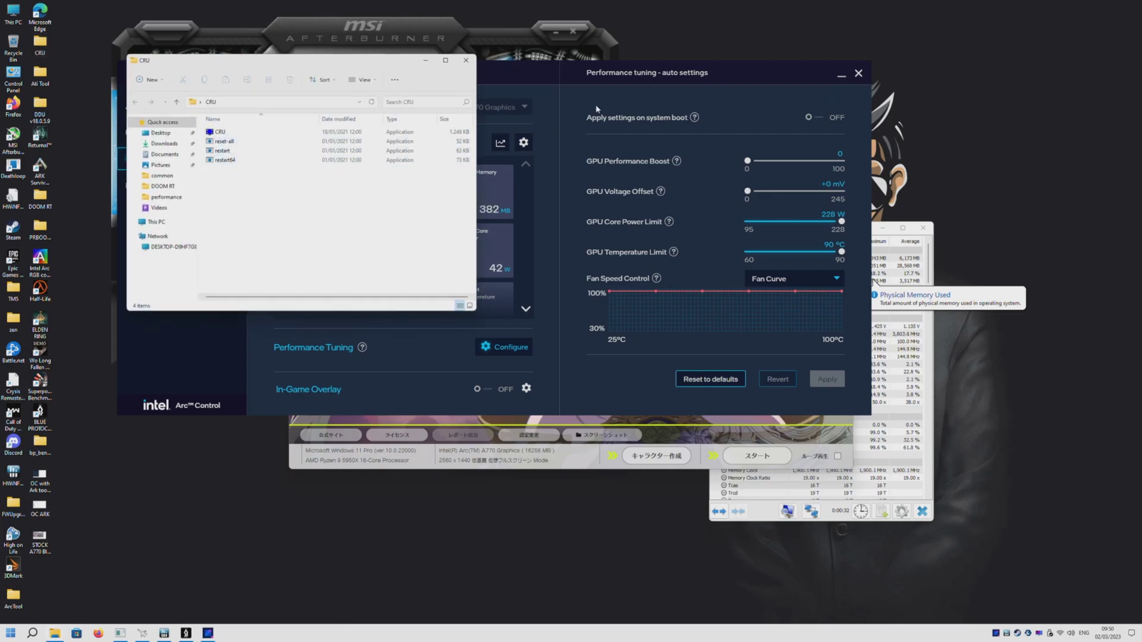
{"action": "left_click", "coordinate": [135, 62]}
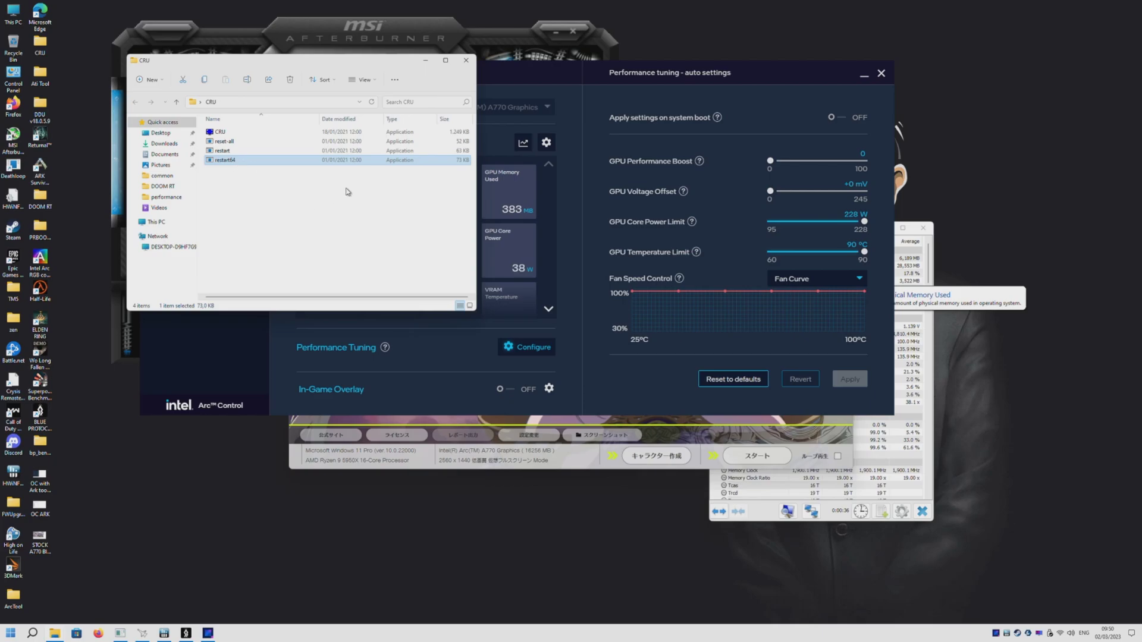
{"action": "left_click", "coordinate": [548, 308]}
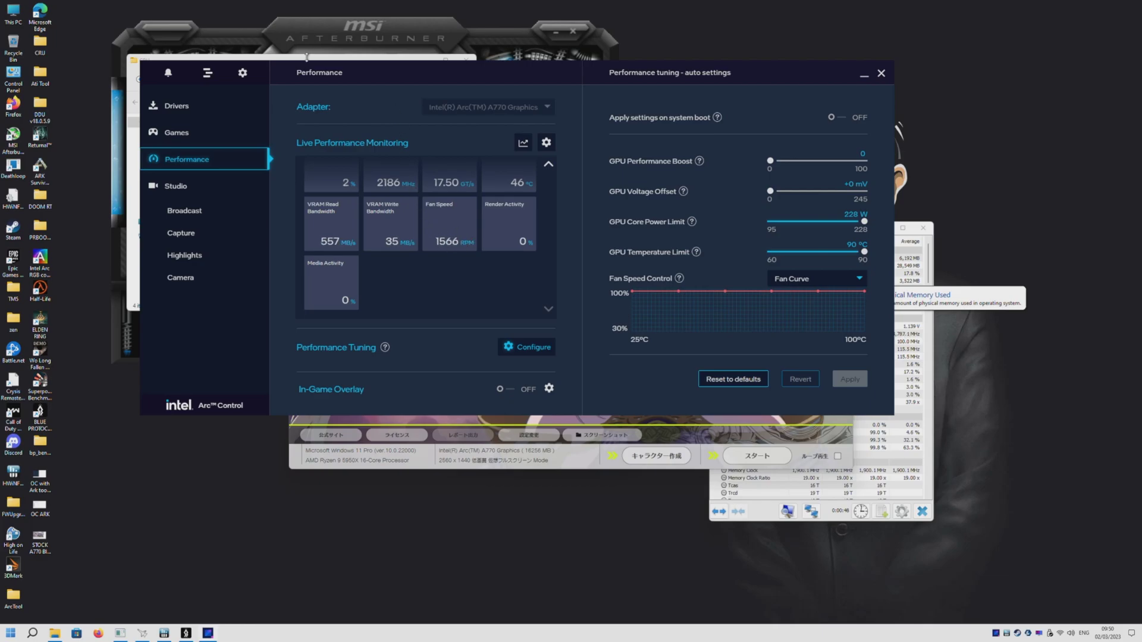
{"action": "left_click", "coordinate": [278, 55]}
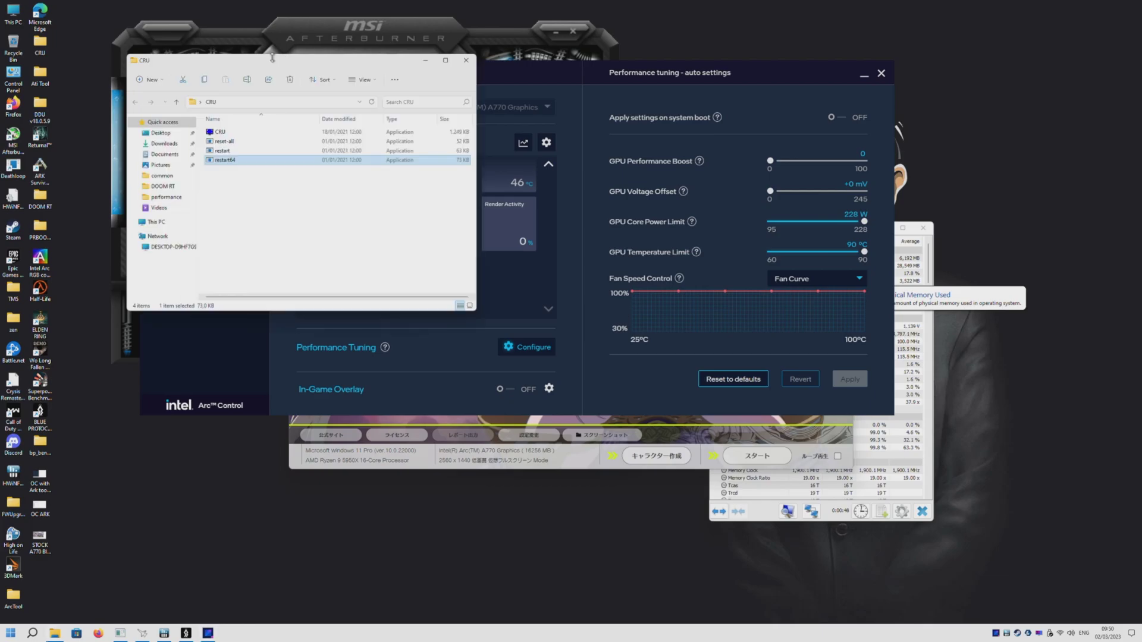
{"action": "double_click", "coordinate": [238, 160]}
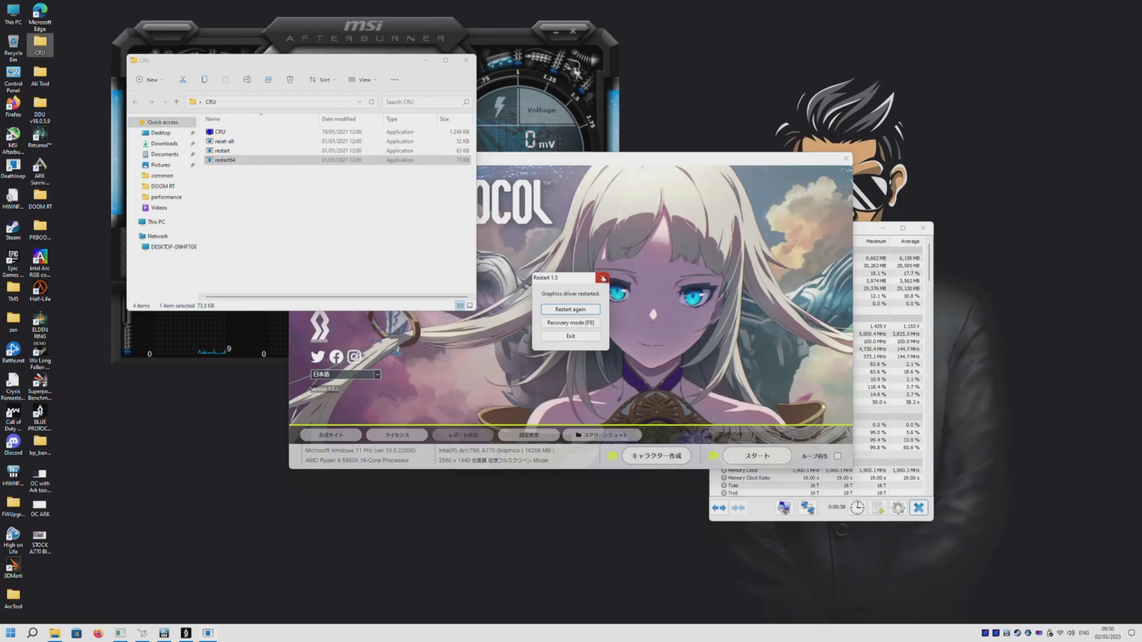
- Open Intel Arc Control from the desktop, set the GPU core power limit to 228 W in performance tuning and minimize it
{"action": "right_click", "coordinate": [265, 443]}
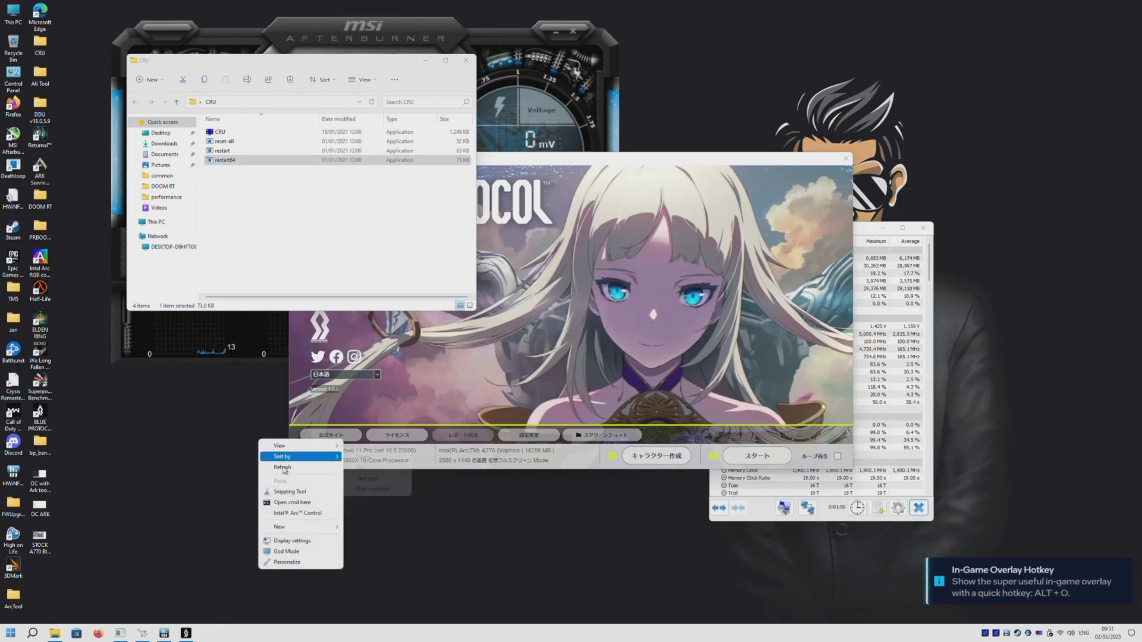
{"action": "left_click", "coordinate": [292, 510]}
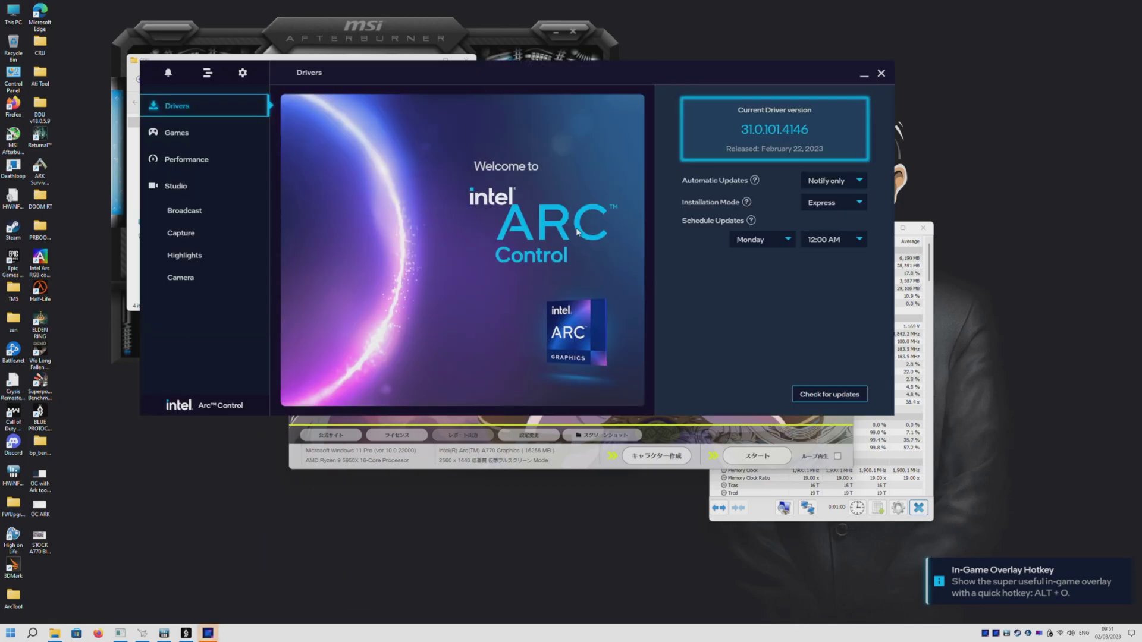
{"action": "left_click", "coordinate": [186, 159]}
{"action": "left_click", "coordinate": [534, 349]}
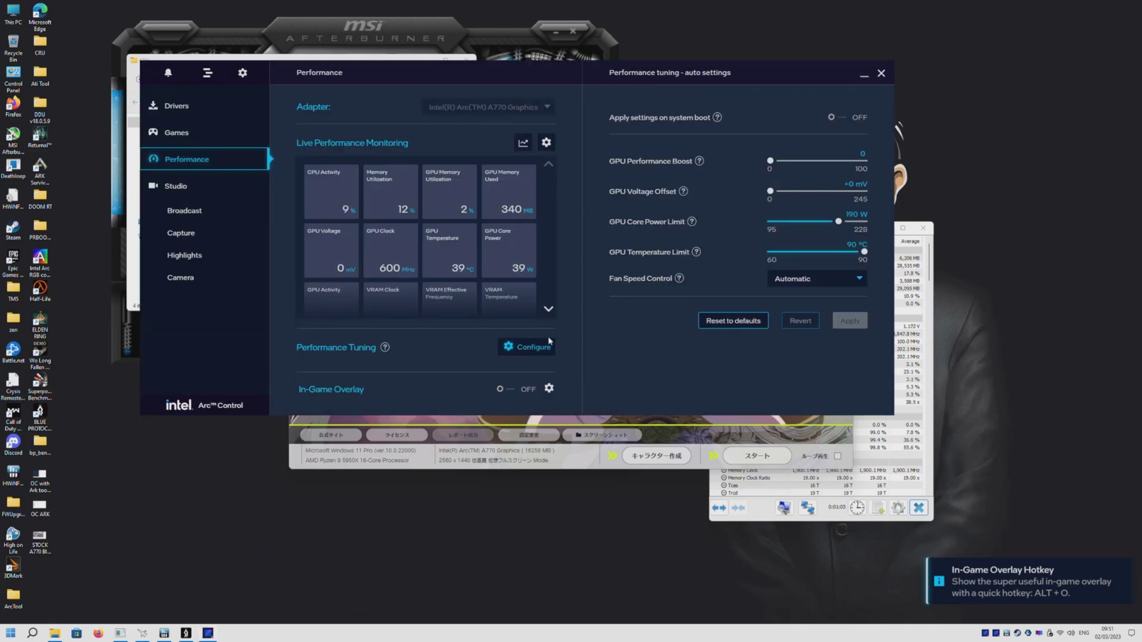
{"action": "left_click", "coordinate": [863, 223]}
{"action": "left_click", "coordinate": [864, 227]}
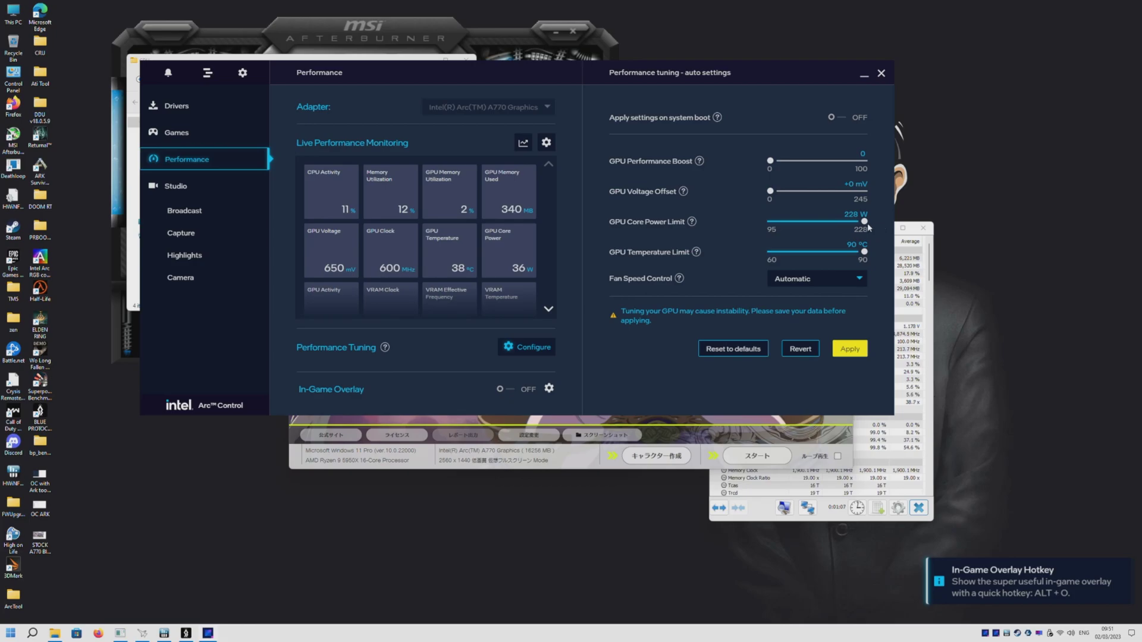
{"action": "left_click", "coordinate": [864, 75]}
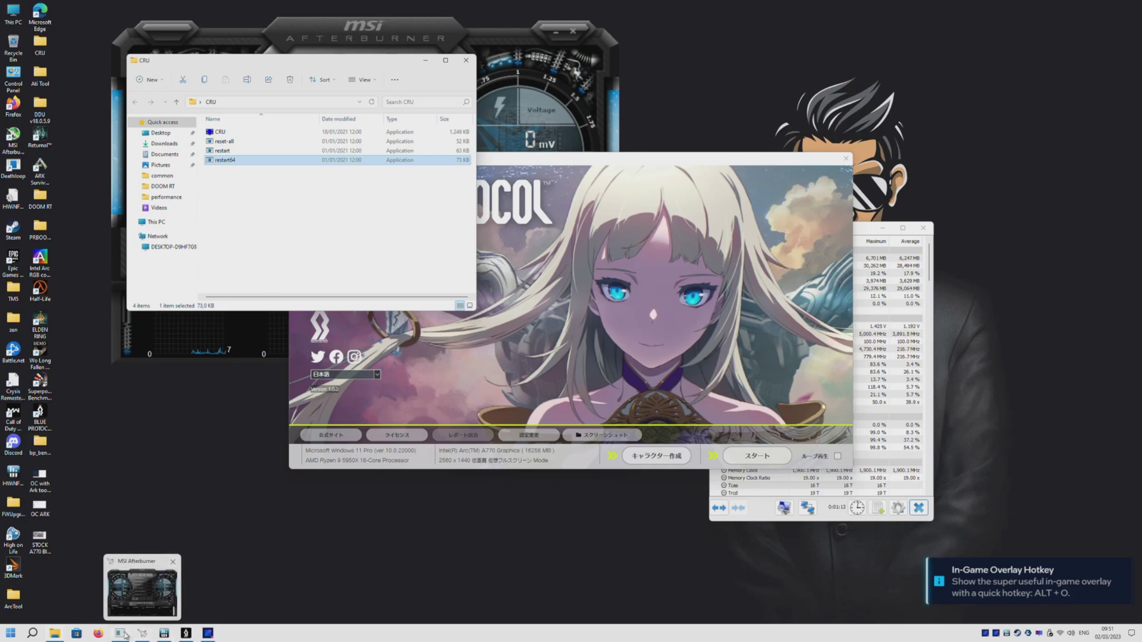
- Open the ARC OC window from the Work Tool and try to apply an OC power limit of 258
{"action": "left_click", "coordinate": [553, 332]}
{"action": "left_click", "coordinate": [562, 342]}
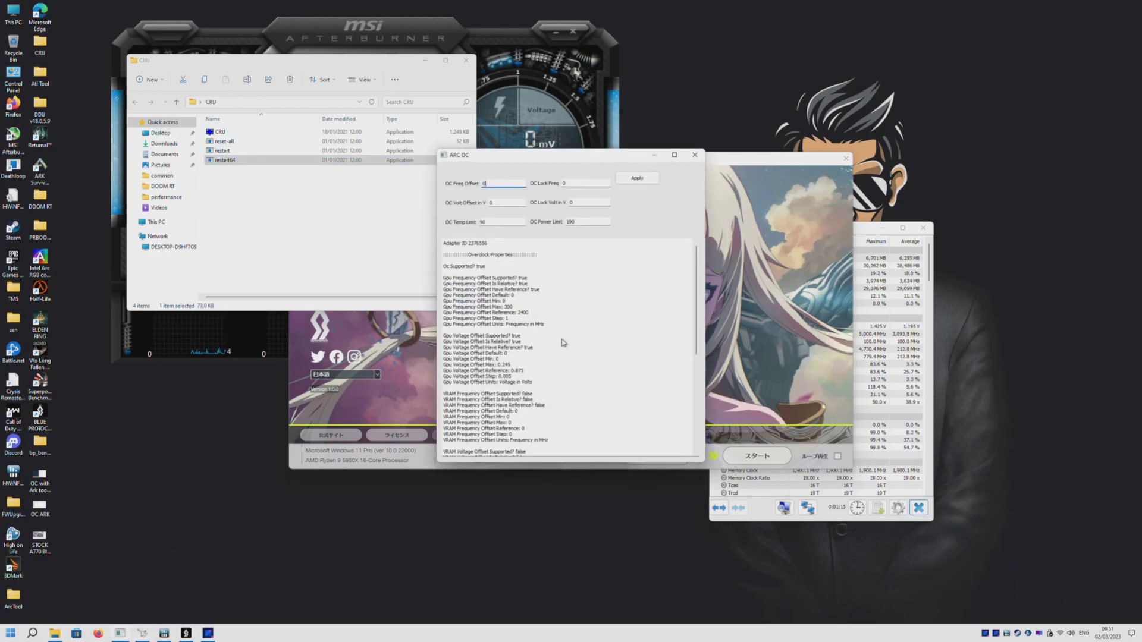
{"action": "left_click_drag", "start_coordinate": [591, 221], "coordinate": [547, 224]}
{"action": "type", "text": "258"}
{"action": "left_click", "coordinate": [635, 181]}
{"action": "key", "text": "Return"}
- Set the OC lock frequency to 2700 and lock voltage to 0.935, and try to apply them with a power limit of 258
{"action": "left_click_drag", "start_coordinate": [577, 184], "coordinate": [569, 206]}
{"action": "type", "text": "2700"}
{"action": "type", "text": "0"}
{"action": "type", "text": ".935"}
{"action": "left_click_drag", "start_coordinate": [565, 221], "coordinate": [601, 237]}
{"action": "type", "text": "258"}
{"action": "left_click", "coordinate": [627, 185]}
{"action": "key", "text": "Return"}
- Close Intel Arc Control, reopen it from the desktop and check the core power limit in its performance tuning settings
{"action": "right_click", "coordinate": [214, 524]}
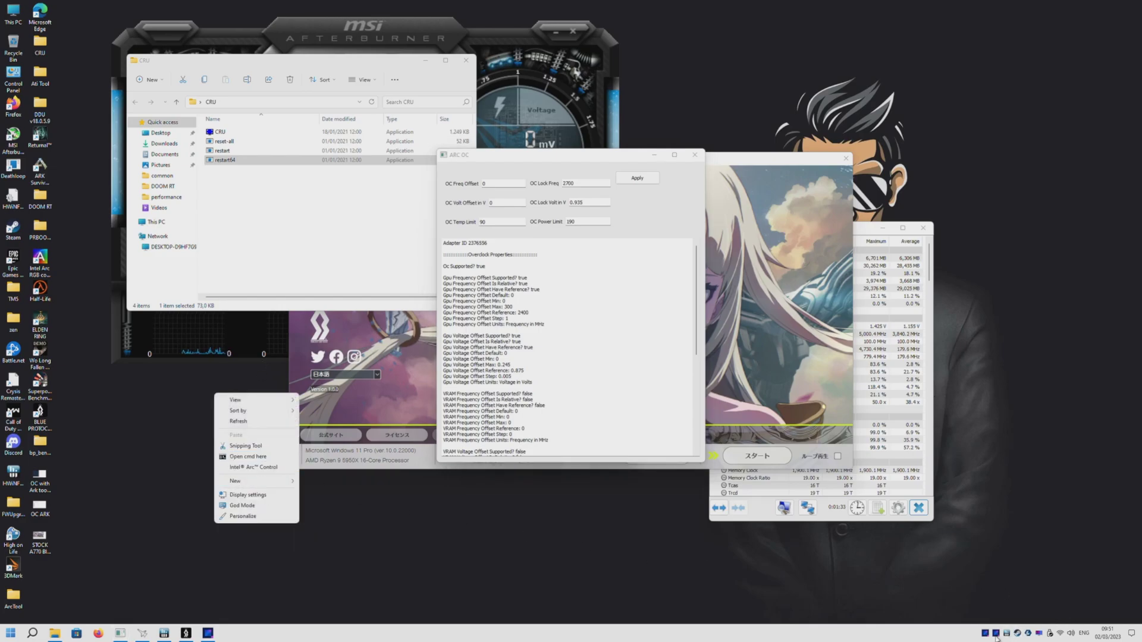
{"action": "right_click", "coordinate": [997, 637]}
{"action": "left_click", "coordinate": [1035, 615]}
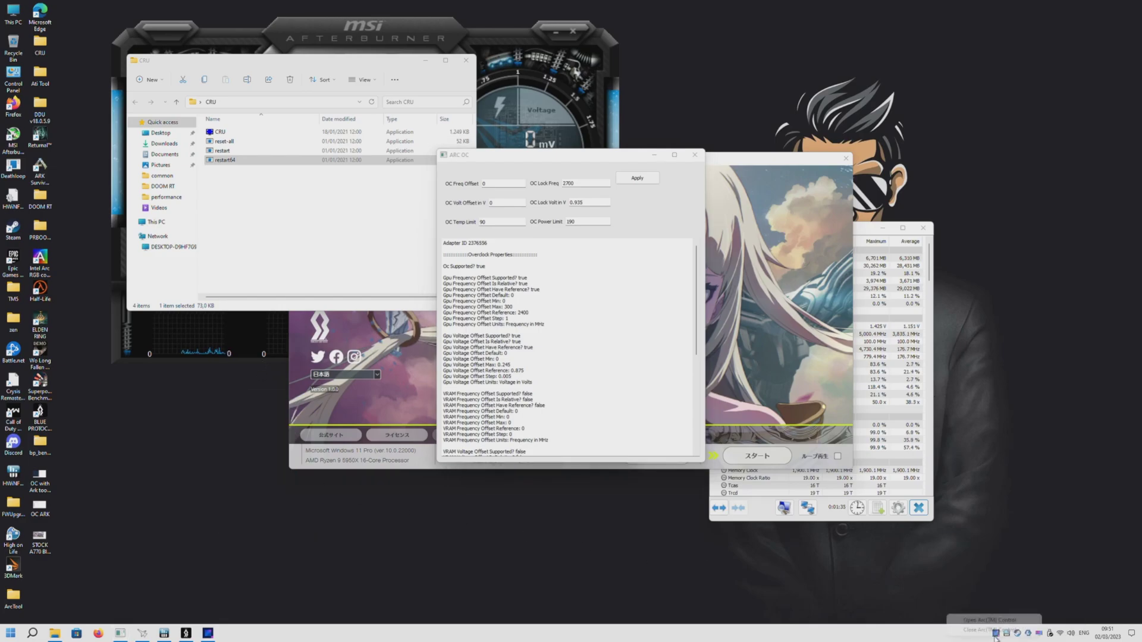
{"action": "right_click", "coordinate": [567, 586]}
{"action": "left_click", "coordinate": [595, 529]}
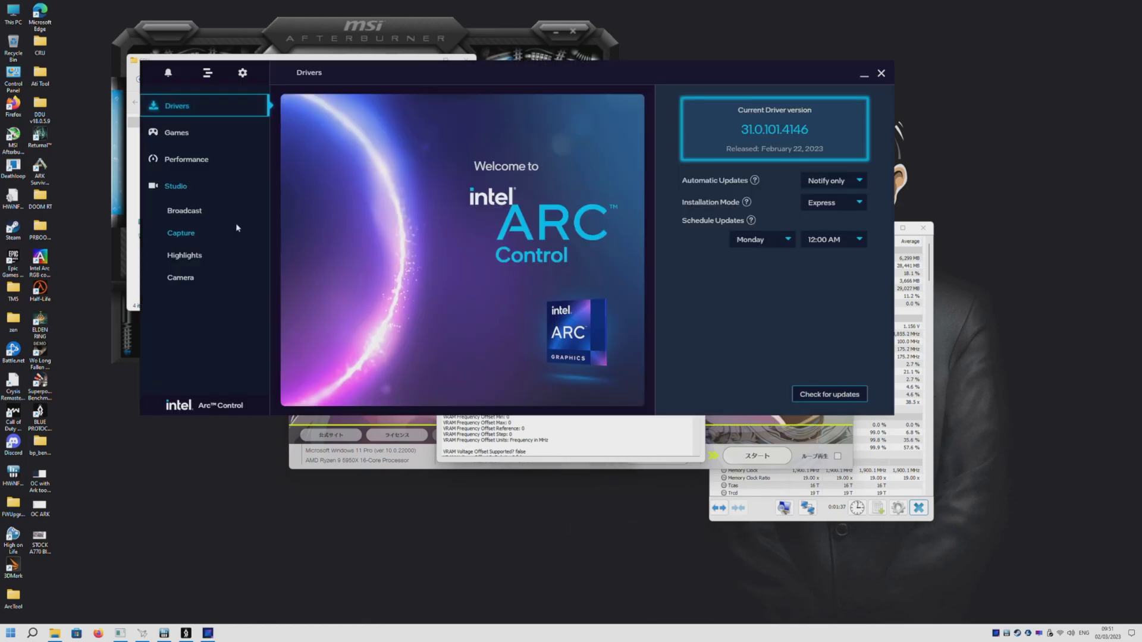
{"action": "left_click", "coordinate": [186, 159]}
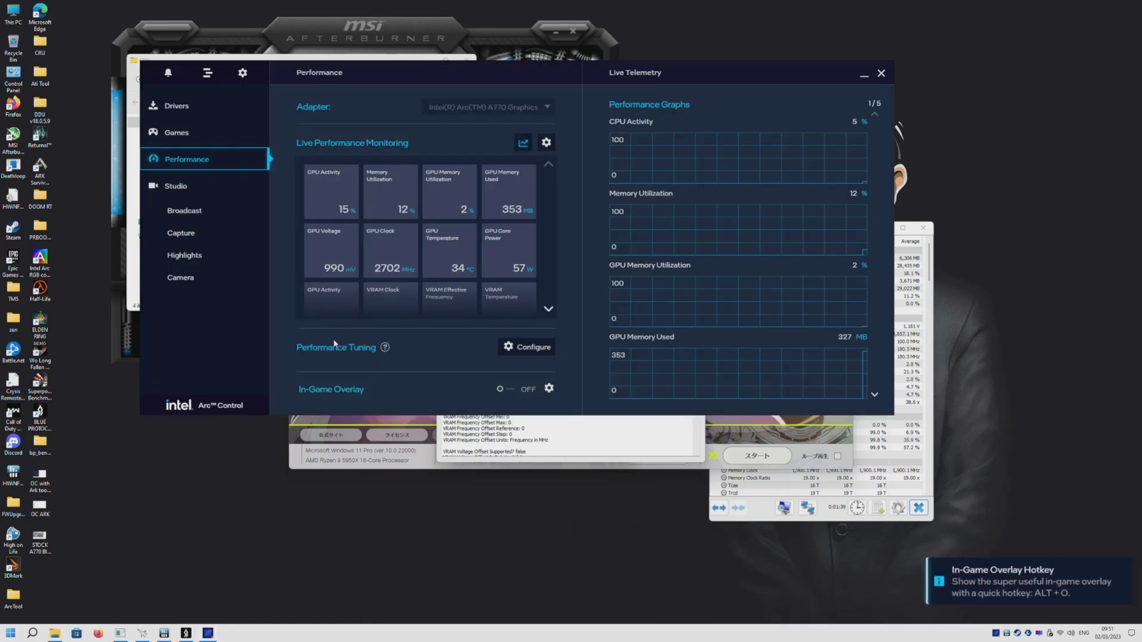
{"action": "left_click", "coordinate": [529, 347]}
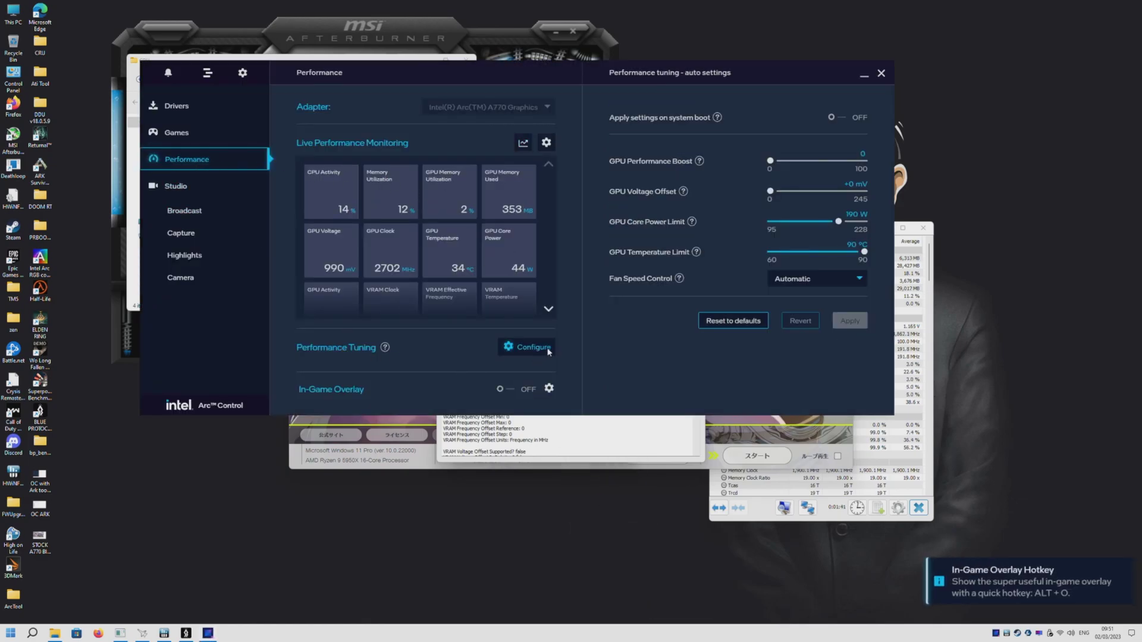
{"action": "left_click", "coordinate": [865, 78]}
- Set the OC power limit to 228 in the ARC OC window, apply it and check the core power limit in Arc Control
{"action": "double_click", "coordinate": [571, 221]}
{"action": "type", "text": "228"}
{"action": "left_click", "coordinate": [632, 180]}
{"action": "left_click", "coordinate": [575, 323]}
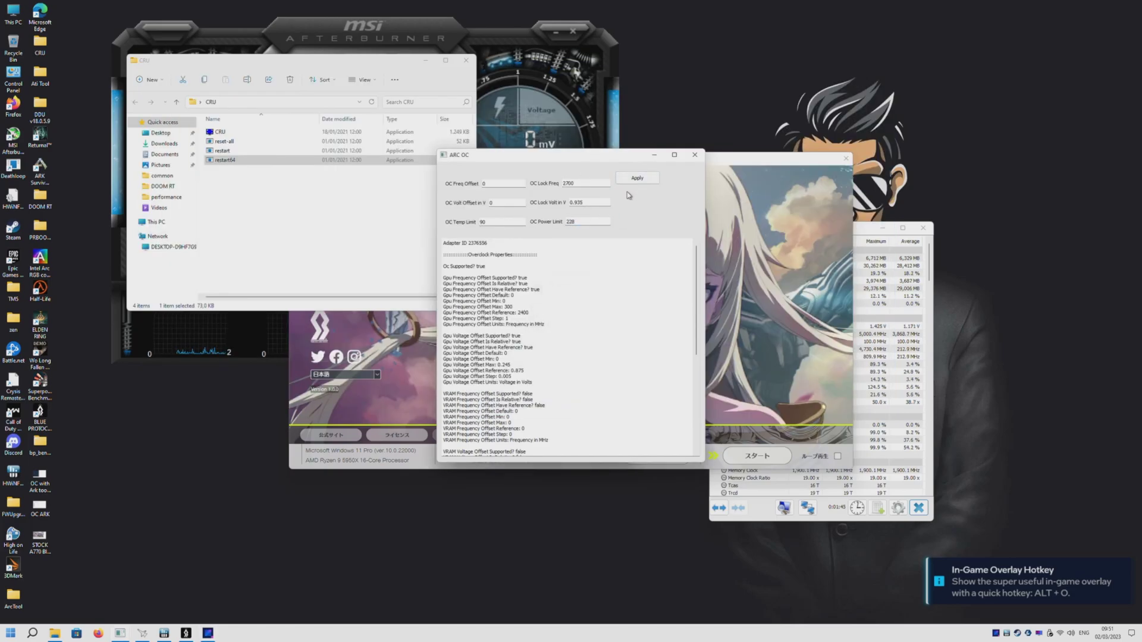
{"action": "left_click", "coordinate": [207, 632]}
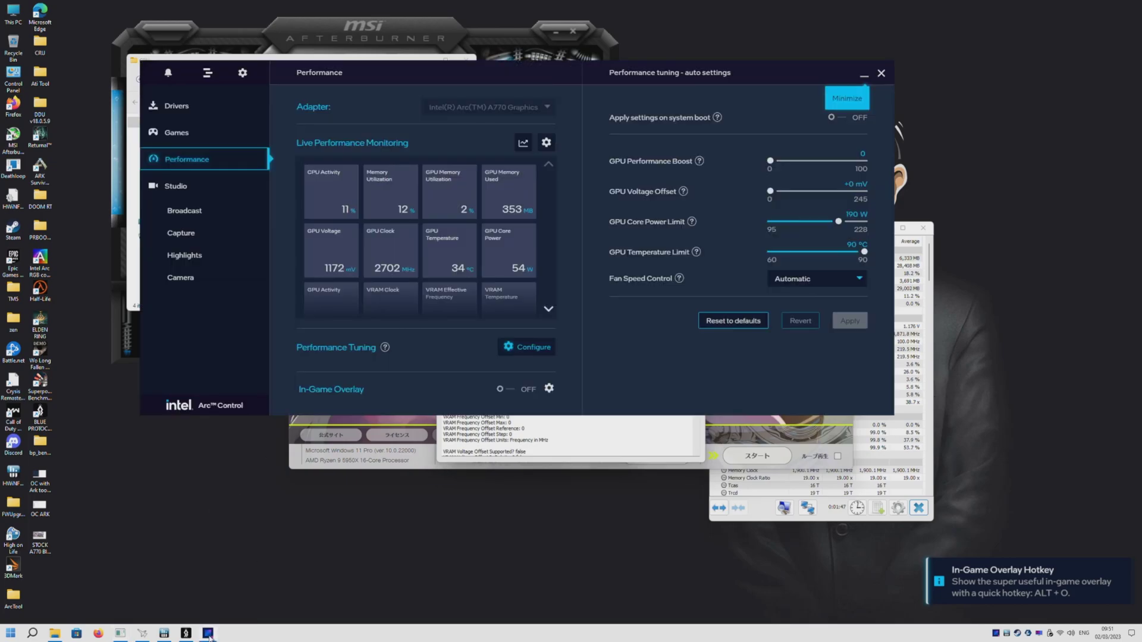
{"action": "left_click", "coordinate": [208, 633]}
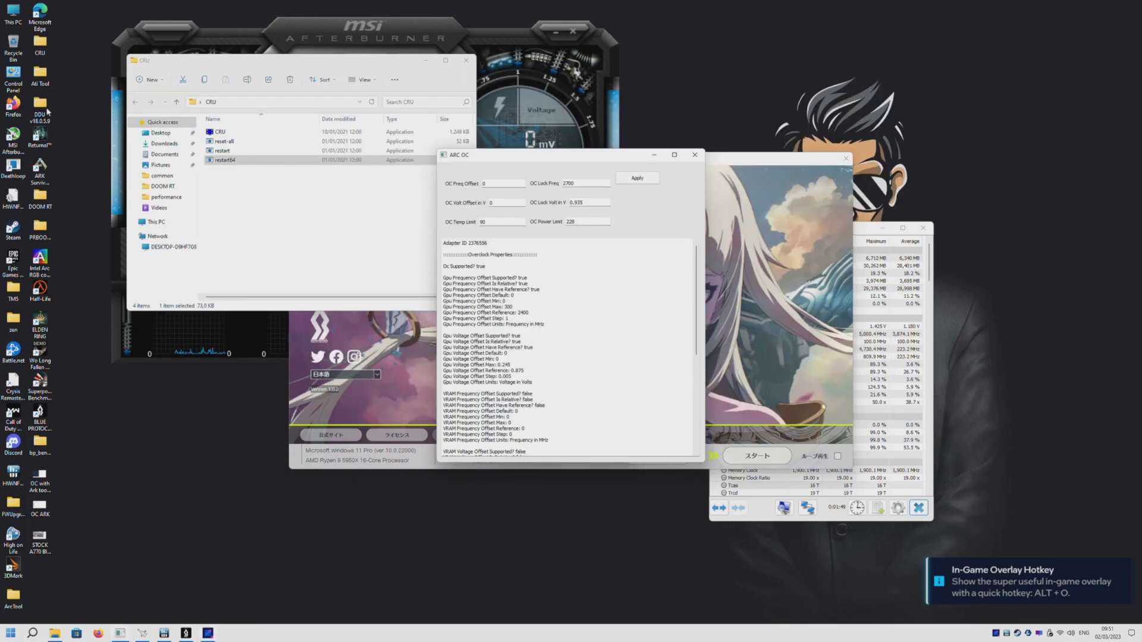
- Restart the graphics driver with restart64 and set the OC power limit to 258 in the ARC OC window
{"action": "double_click", "coordinate": [224, 160]}
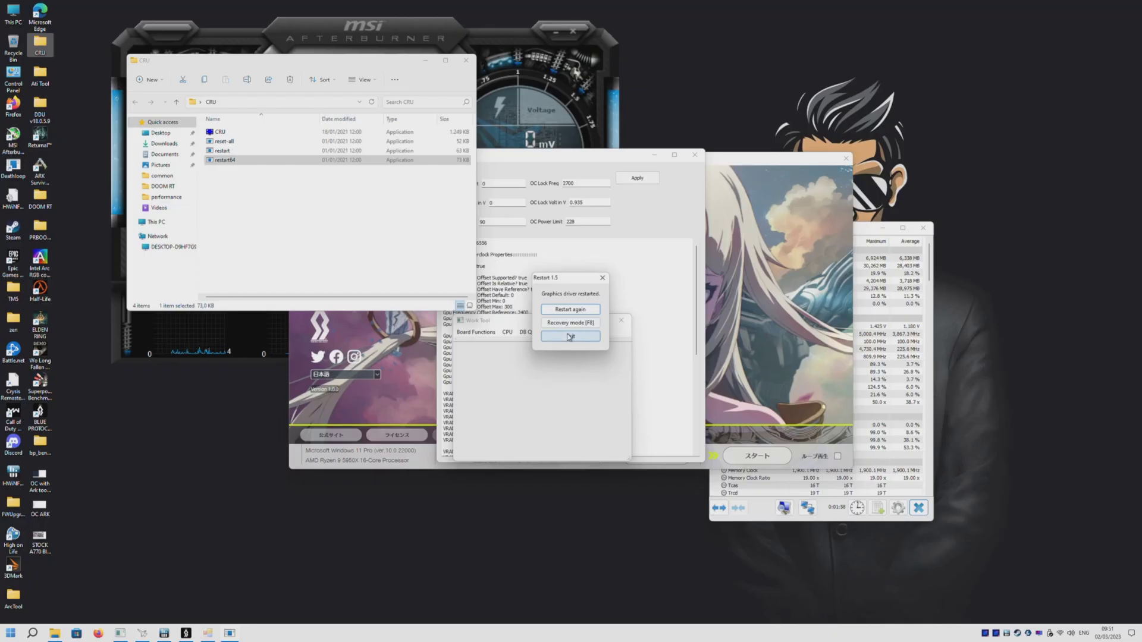
{"action": "left_click", "coordinate": [571, 337]}
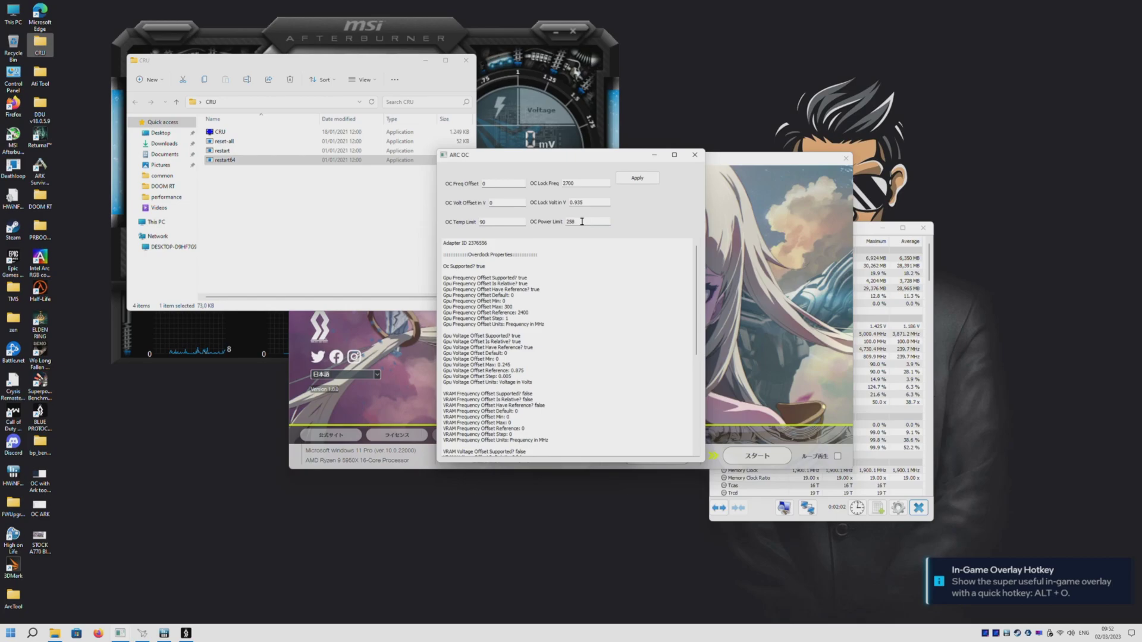
{"action": "left_click", "coordinate": [381, 242]}
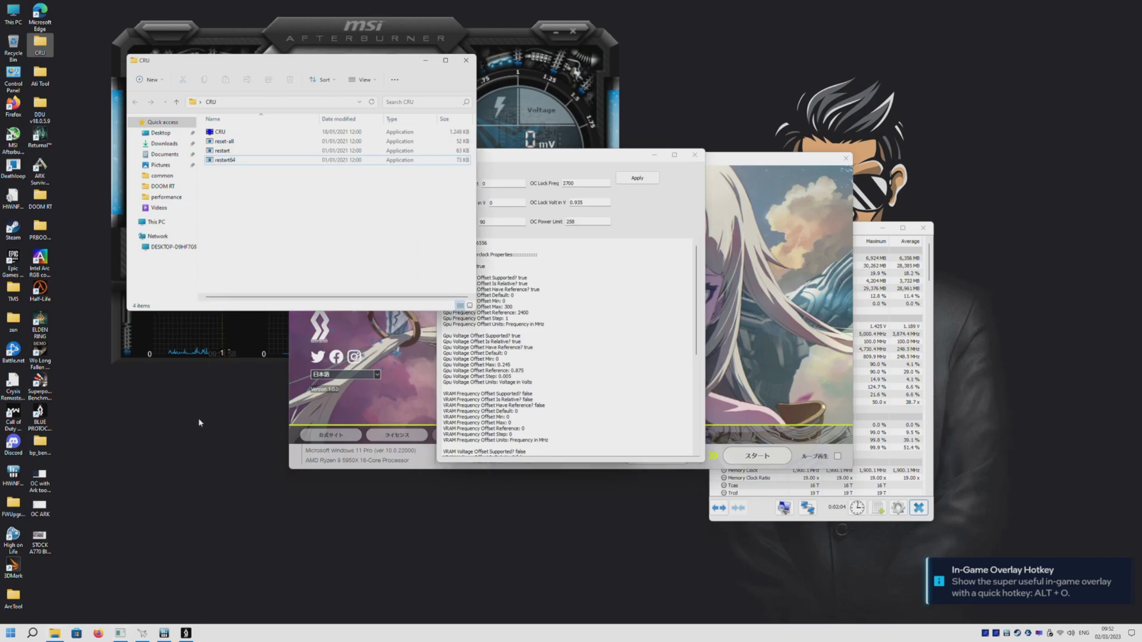
- Bring up the Blue Protocol benchmark, run it and exit the result screen
{"action": "left_click", "coordinate": [185, 633]}
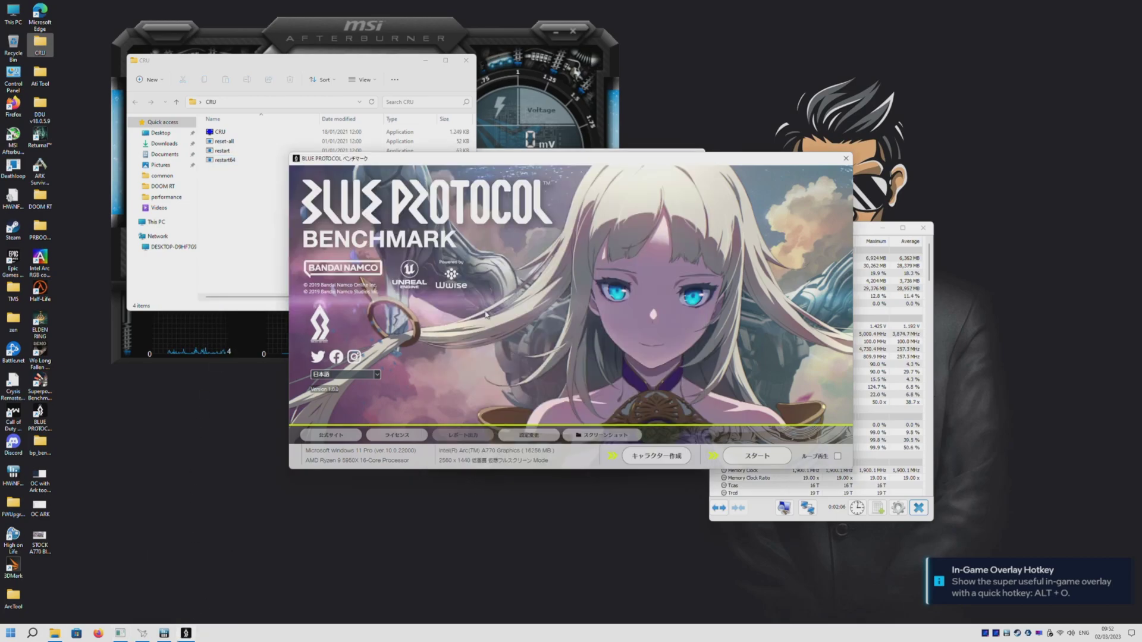
{"action": "left_click", "coordinate": [751, 457]}
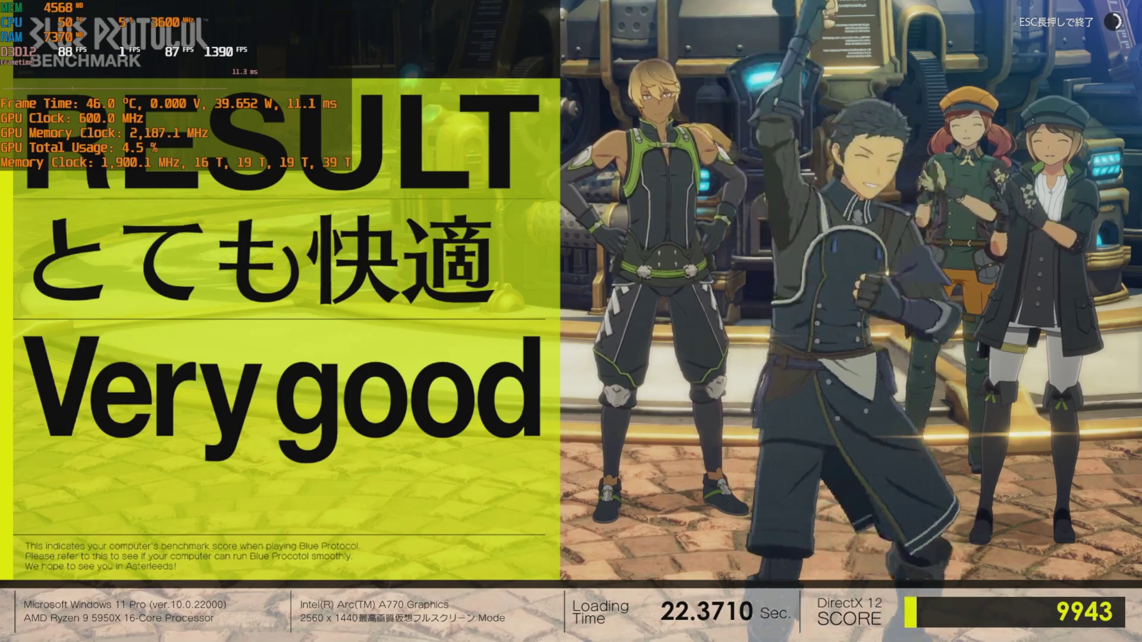
{"action": "key", "text": "Escape"}
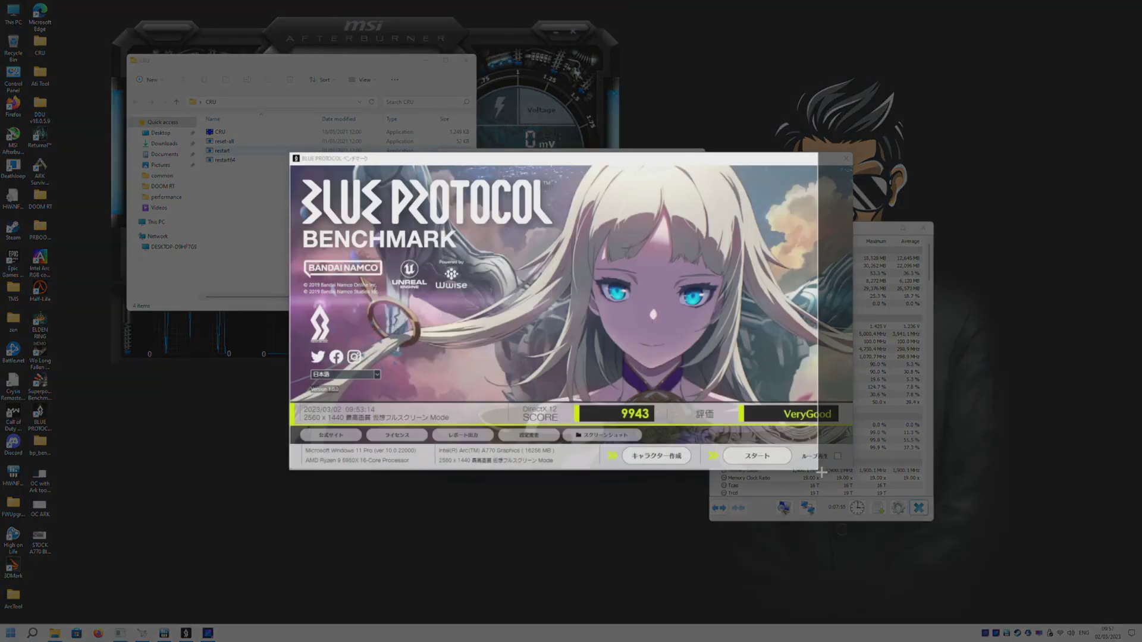
- Paste the captured benchmark result into Paint and save it to the desktop as "A770 OC Bugged Result"
{"action": "key", "text": "super"}
{"action": "type", "text": "paint"}
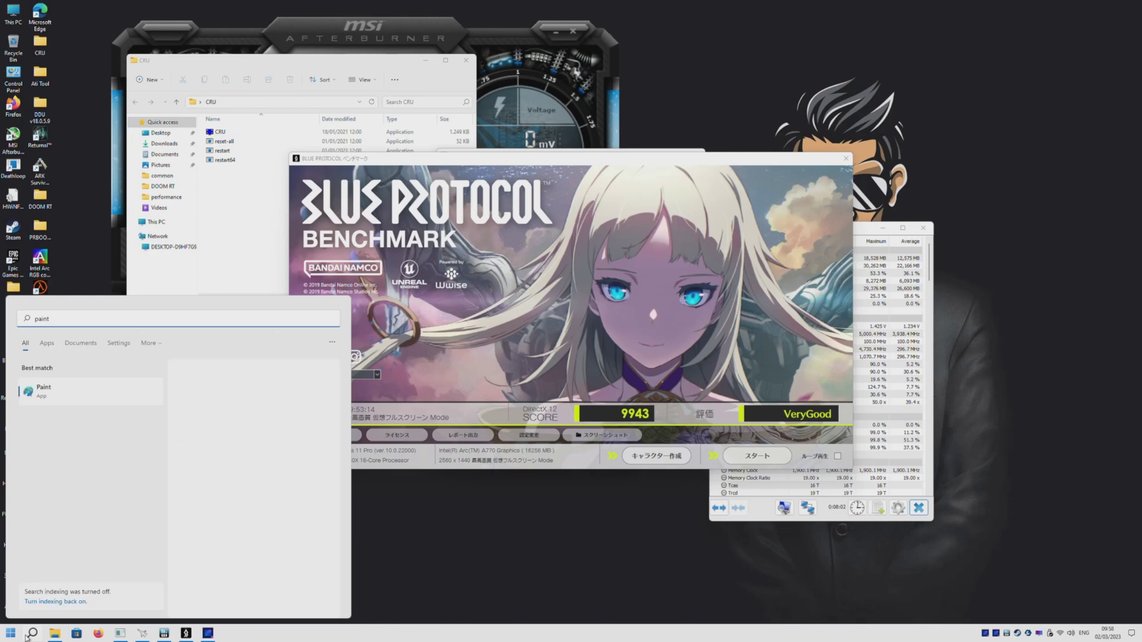
{"action": "key", "text": "Return"}
{"action": "key", "text": "ctrl+v"}
{"action": "key", "text": "ctrl+s"}
{"action": "type", "text": "A770 OC Bugged Result"}
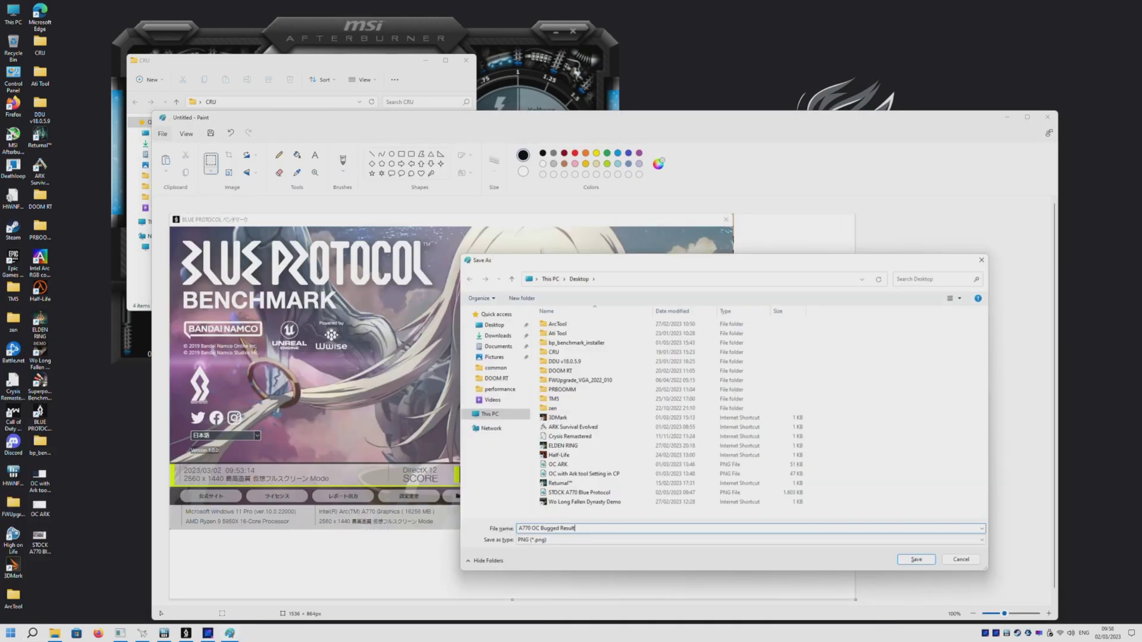
{"action": "key", "text": "Return"}
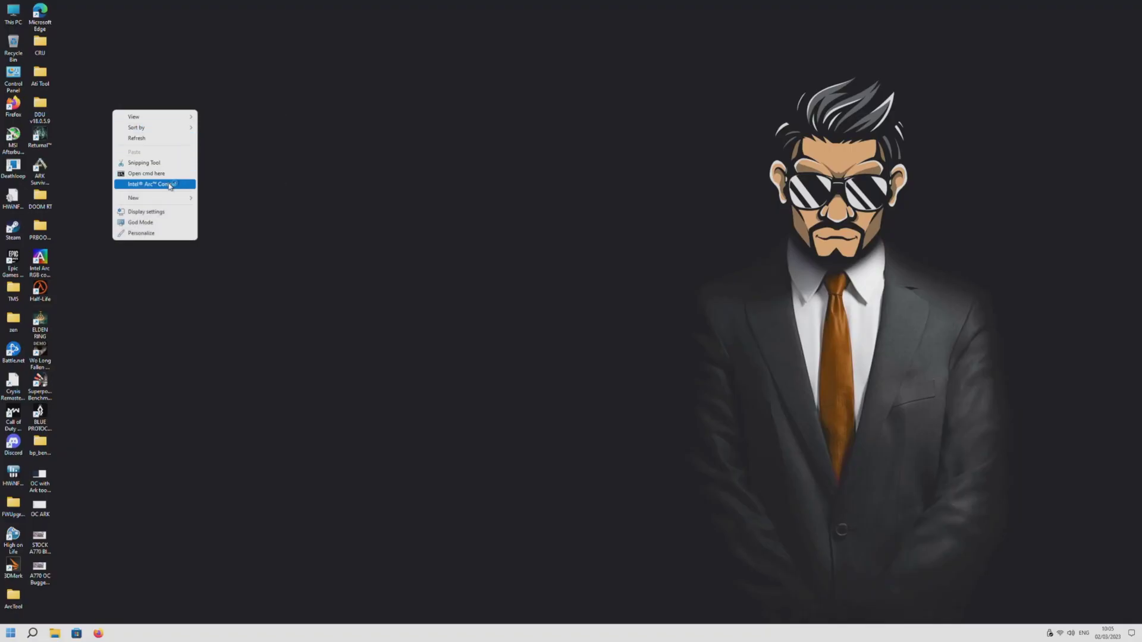
- In Arc Control's performance tuning, set a Fan Curve at 100% throughout and a 228 W core power limit, and apply both
{"action": "left_click", "coordinate": [171, 185]}
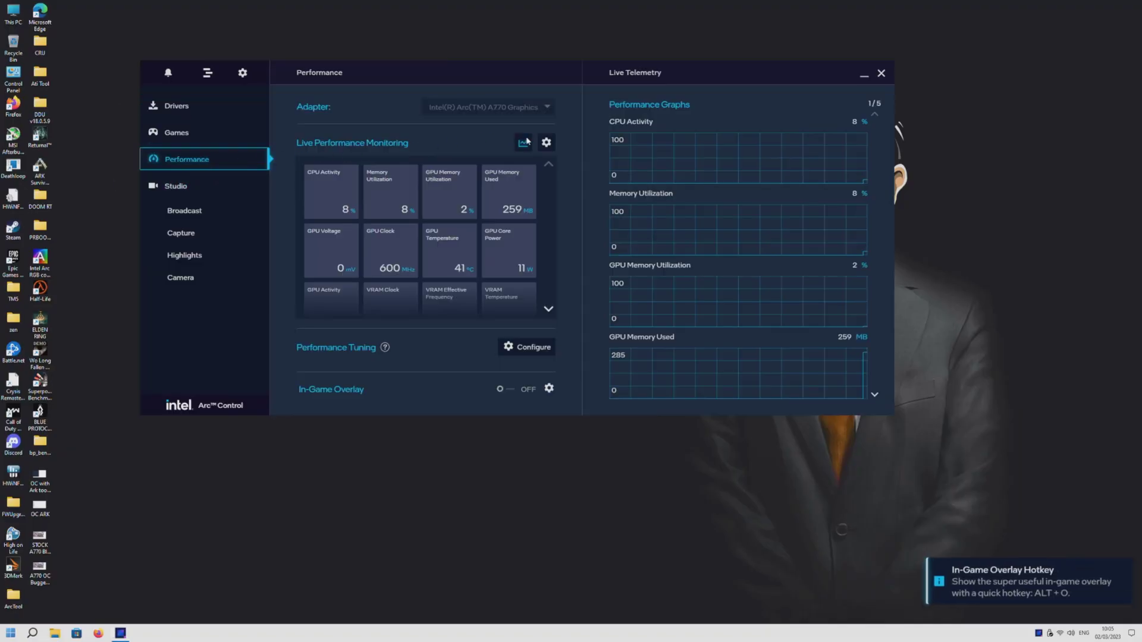
{"action": "left_click", "coordinate": [527, 346]}
{"action": "left_click", "coordinate": [814, 278]}
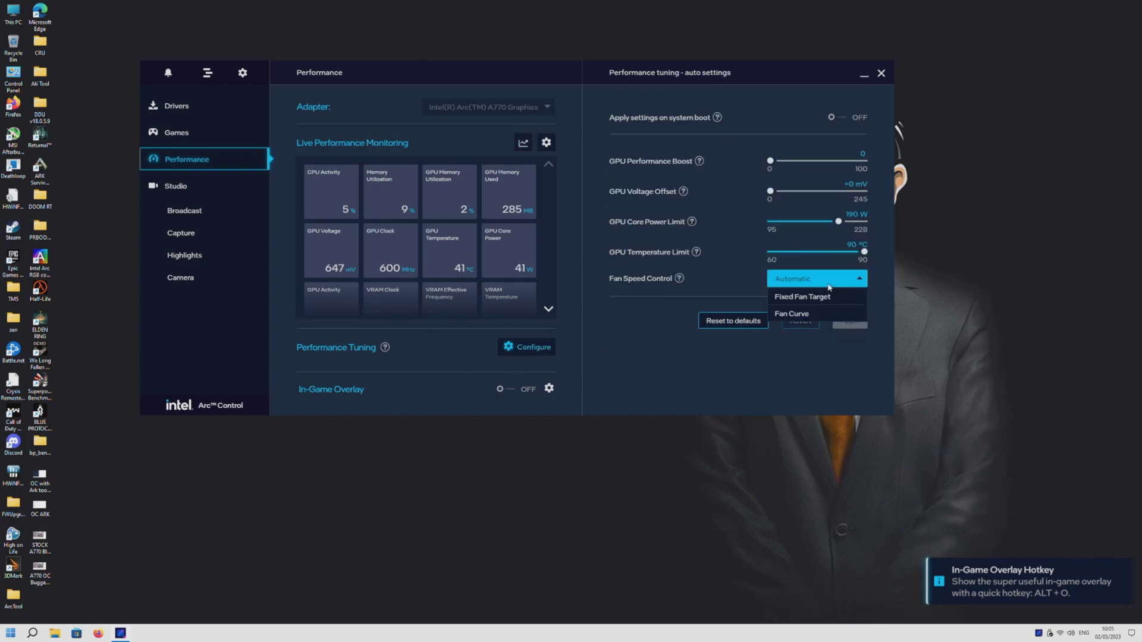
{"action": "left_click", "coordinate": [800, 314]}
{"action": "left_click_drag", "start_coordinate": [635, 310], "coordinate": [637, 292]}
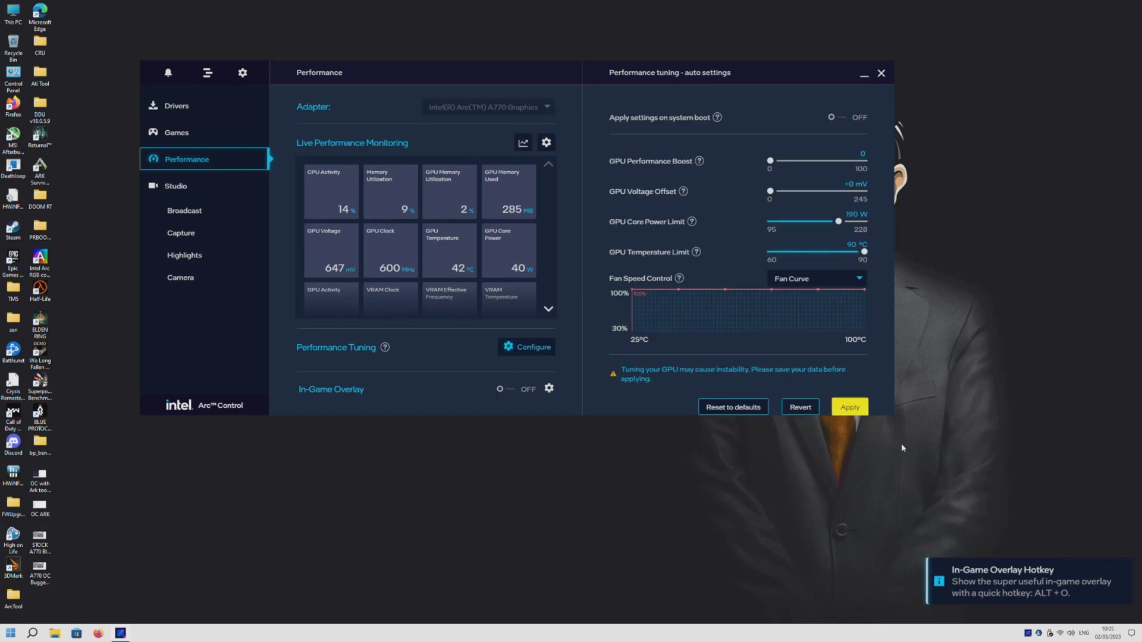
{"action": "left_click_drag", "start_coordinate": [838, 221], "coordinate": [889, 240]}
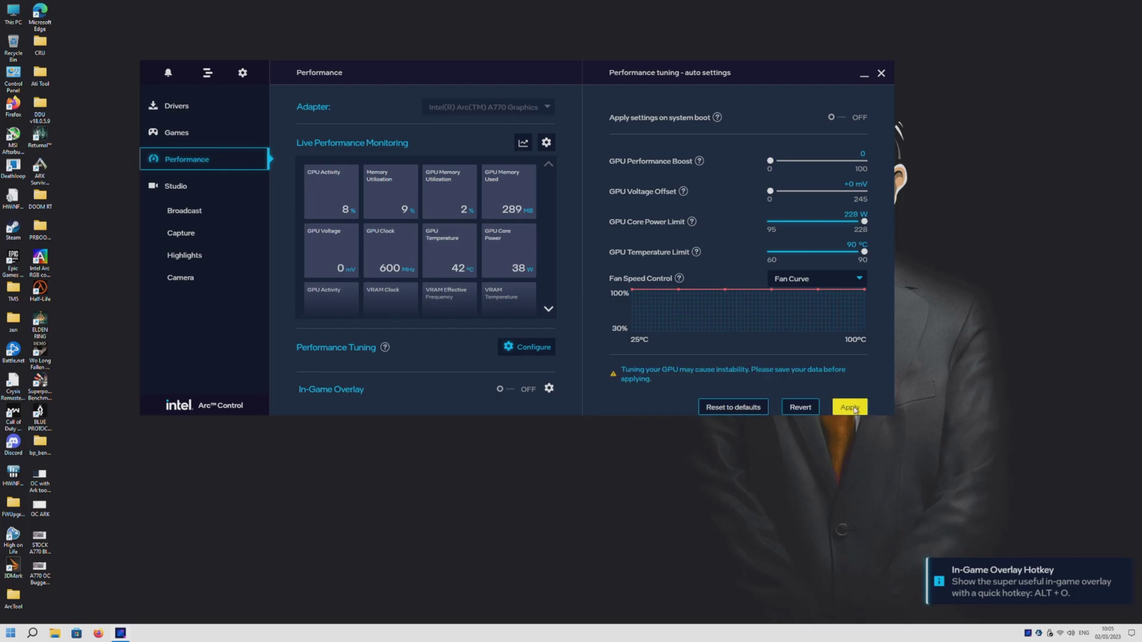
{"action": "left_click", "coordinate": [856, 408]}
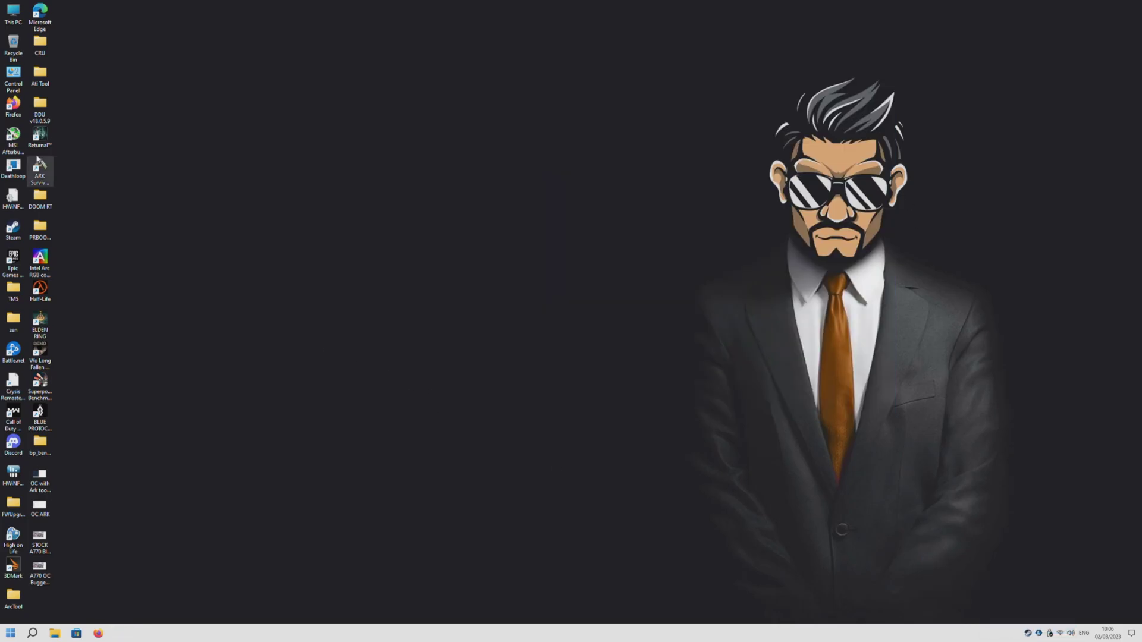
- Run restart64 from the CRU folder as administrator and check the core power limit in Arc Control's performance tuning
{"action": "double_click", "coordinate": [40, 43]}
{"action": "right_click", "coordinate": [234, 148]}
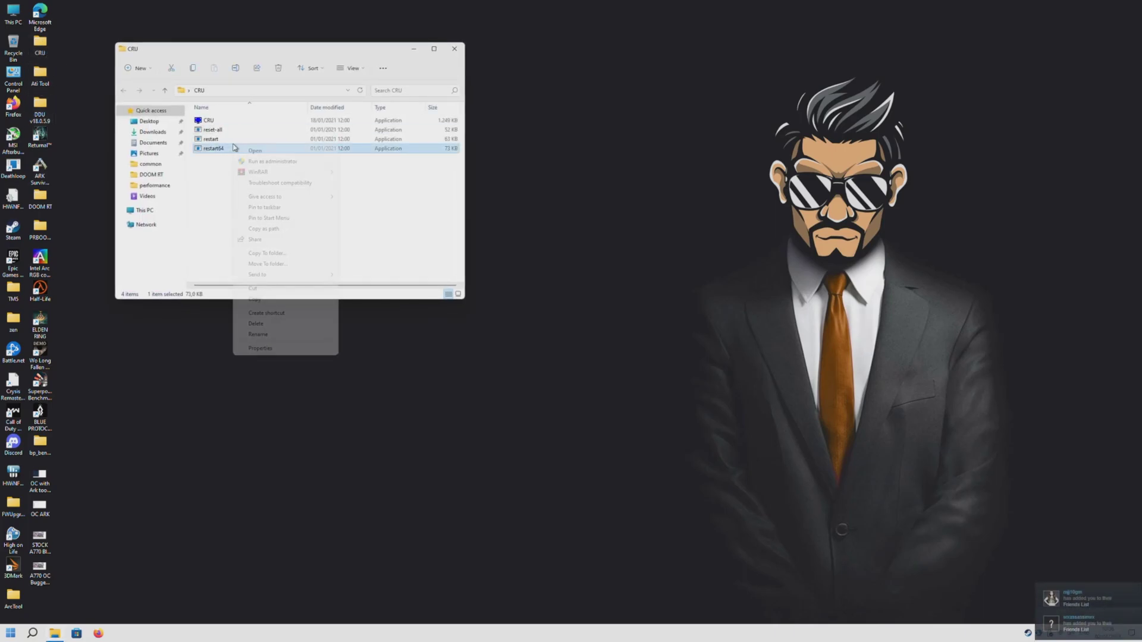
{"action": "left_click", "coordinate": [268, 160]}
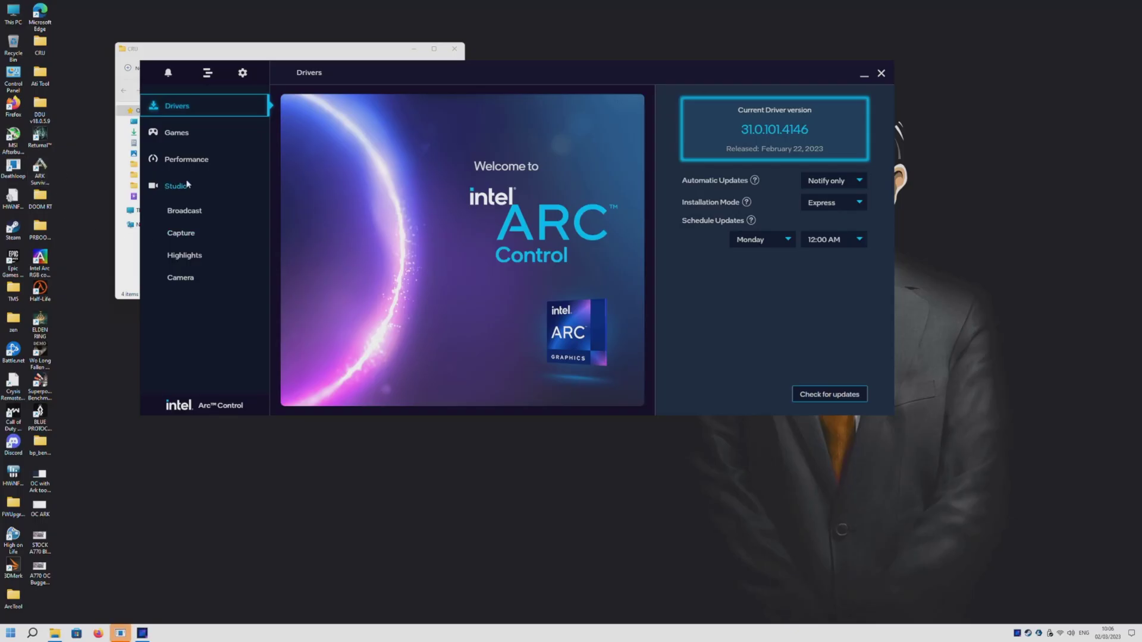
{"action": "left_click", "coordinate": [185, 159]}
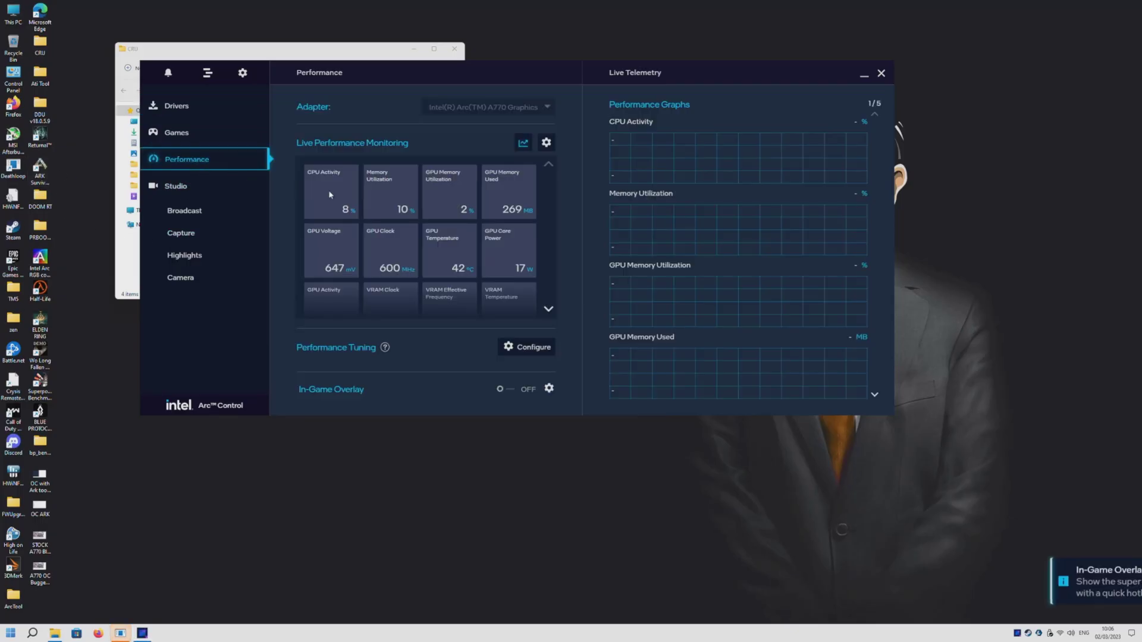
{"action": "left_click", "coordinate": [510, 351]}
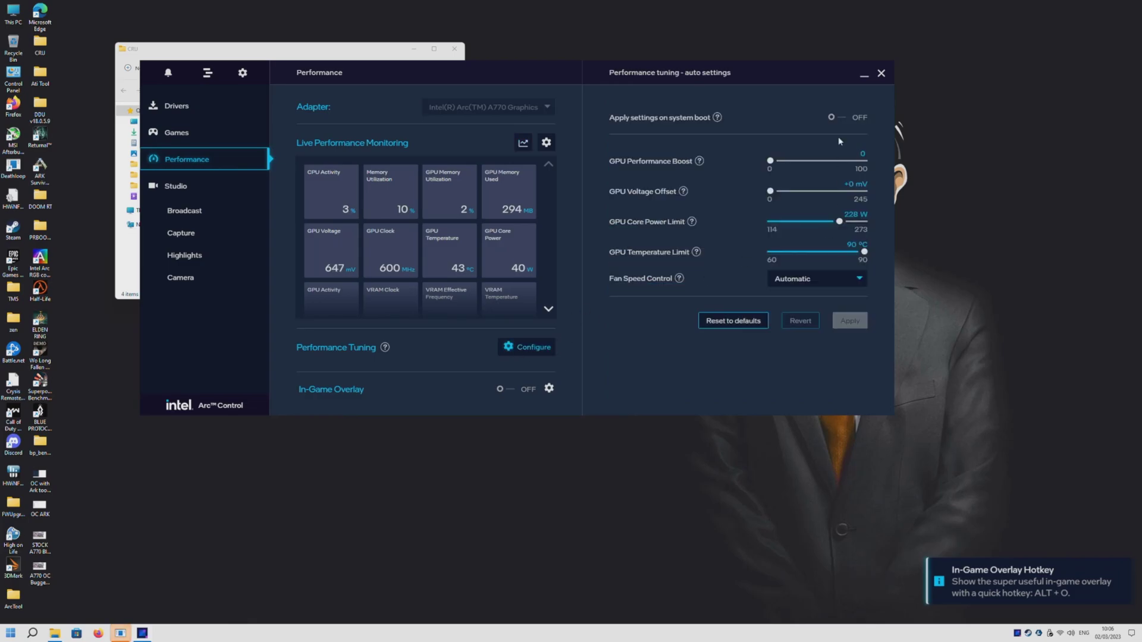
{"action": "left_click", "coordinate": [865, 76]}
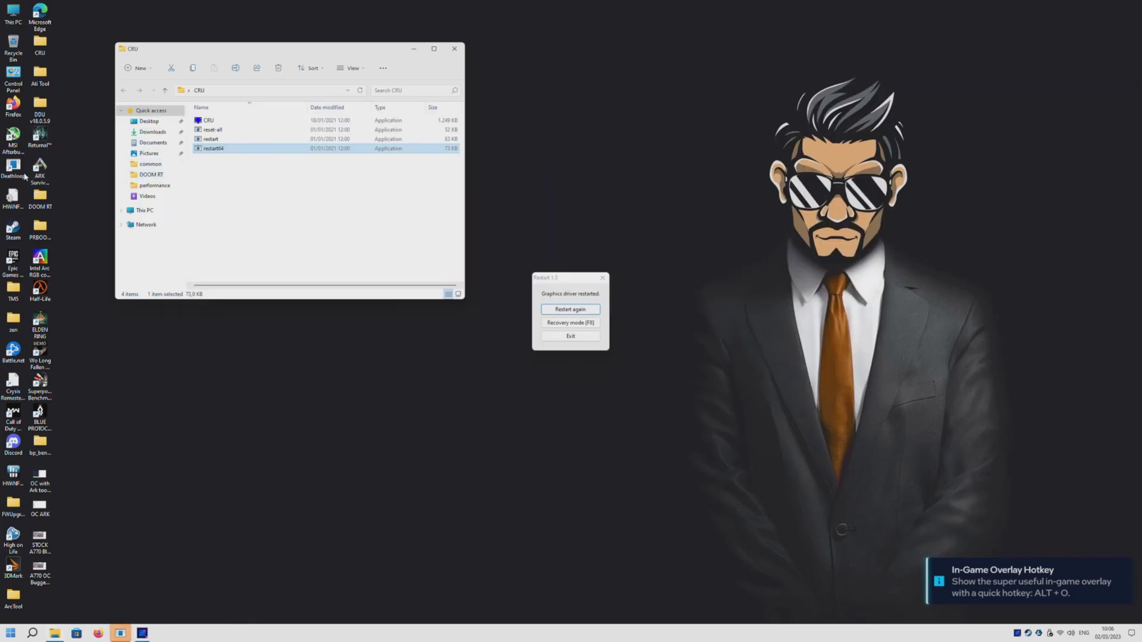
- Open MSI Afterburner and the HWiNFO64 sensor status for monitoring, and launch the Blue Protocol benchmark
{"action": "double_click", "coordinate": [13, 138]}
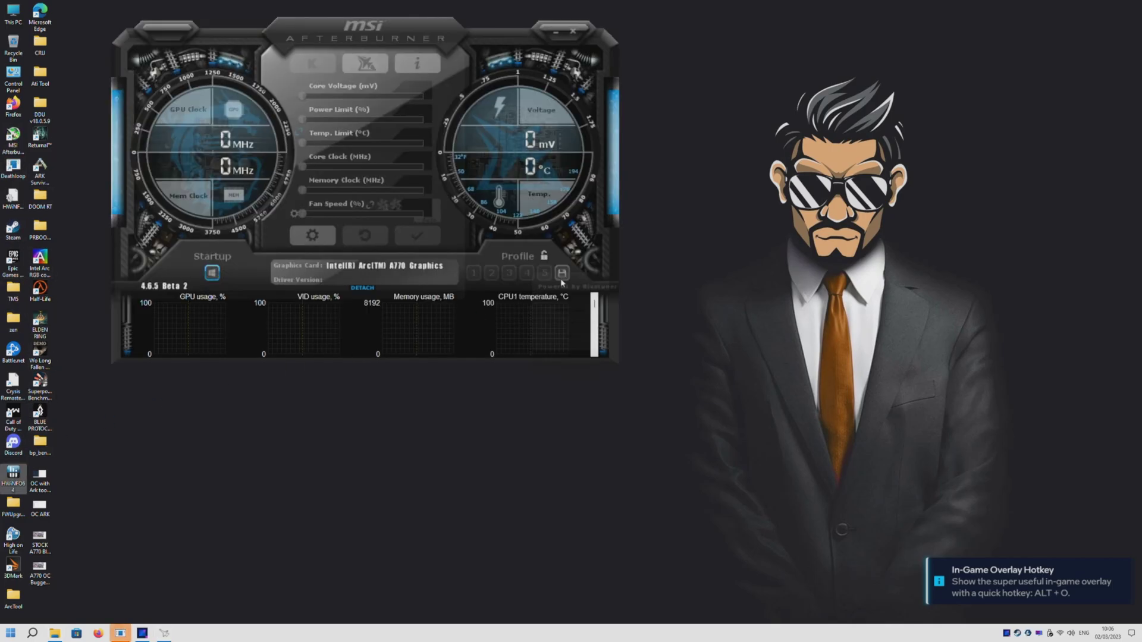
{"action": "left_click", "coordinate": [580, 335]}
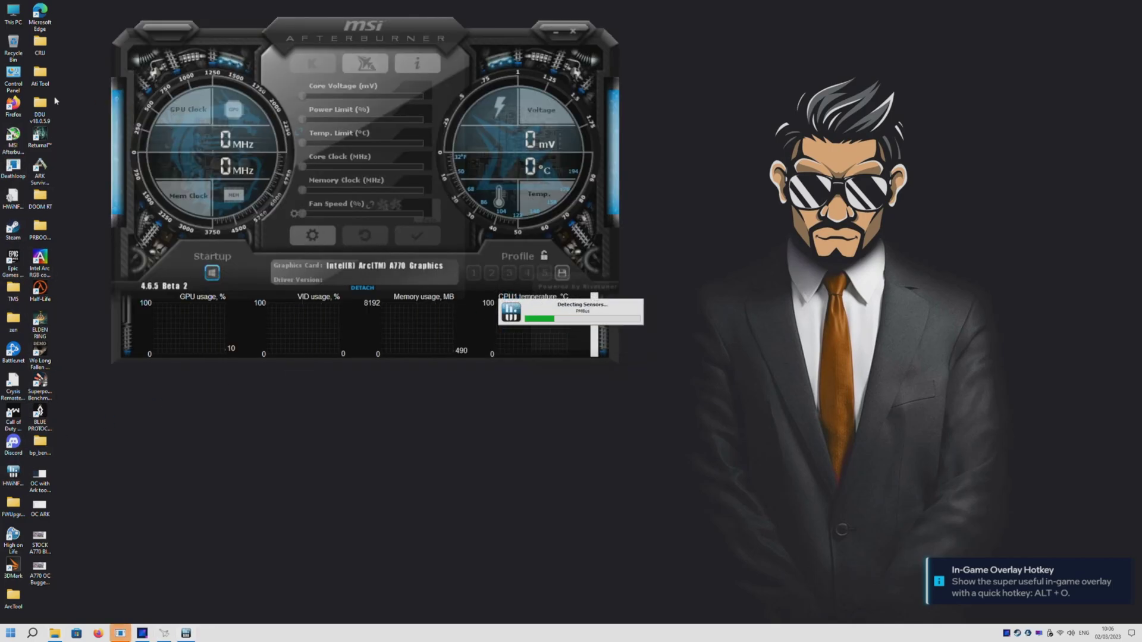
{"action": "double_click", "coordinate": [40, 42]}
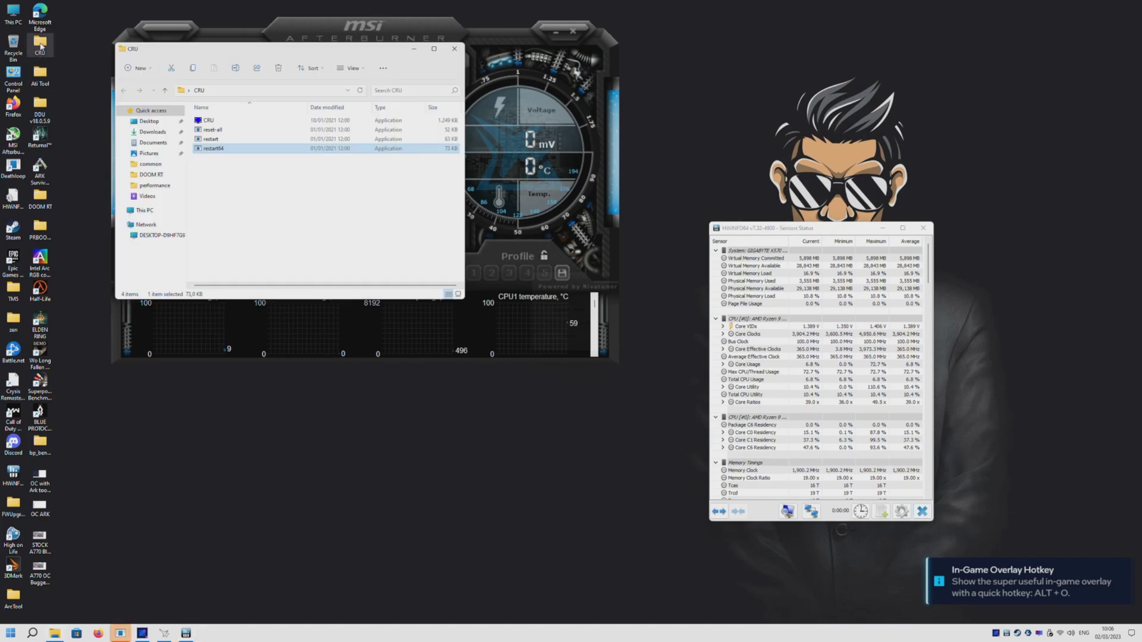
{"action": "left_click", "coordinate": [413, 49]}
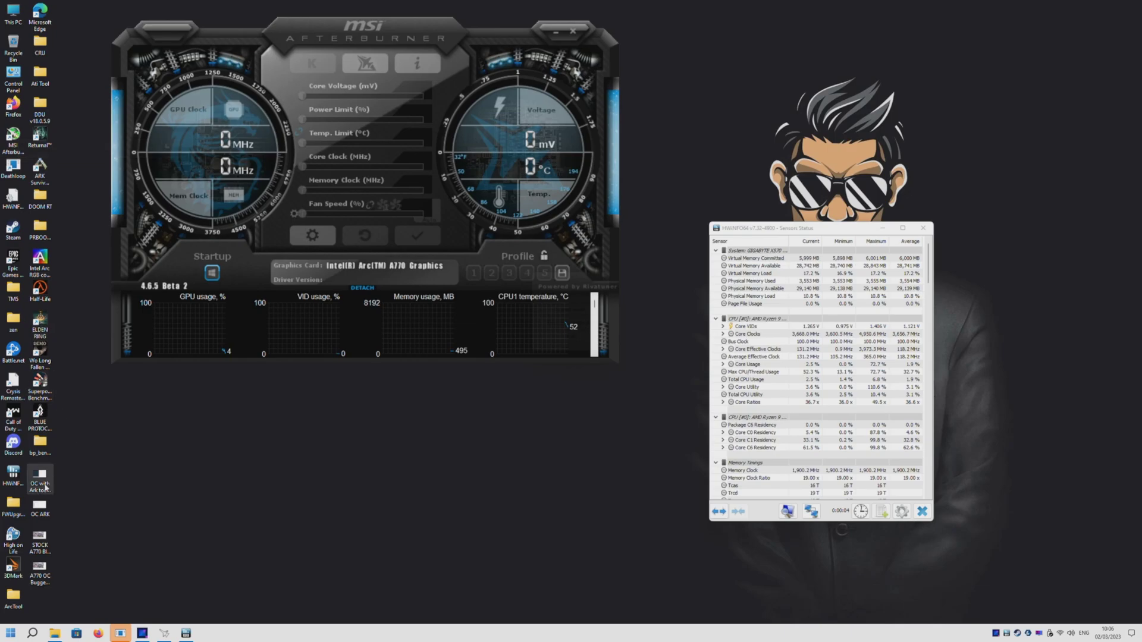
{"action": "double_click", "coordinate": [38, 417]}
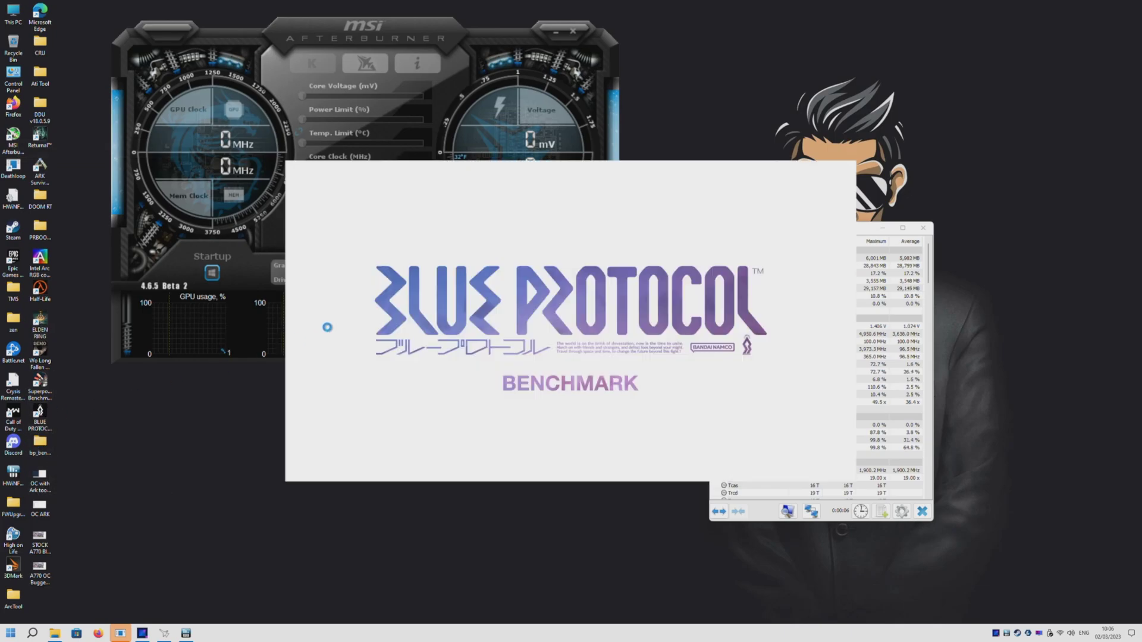
- Run ArcTool from its desktop folder and apply an OC Power Limit of 258
{"action": "double_click", "coordinate": [13, 597]}
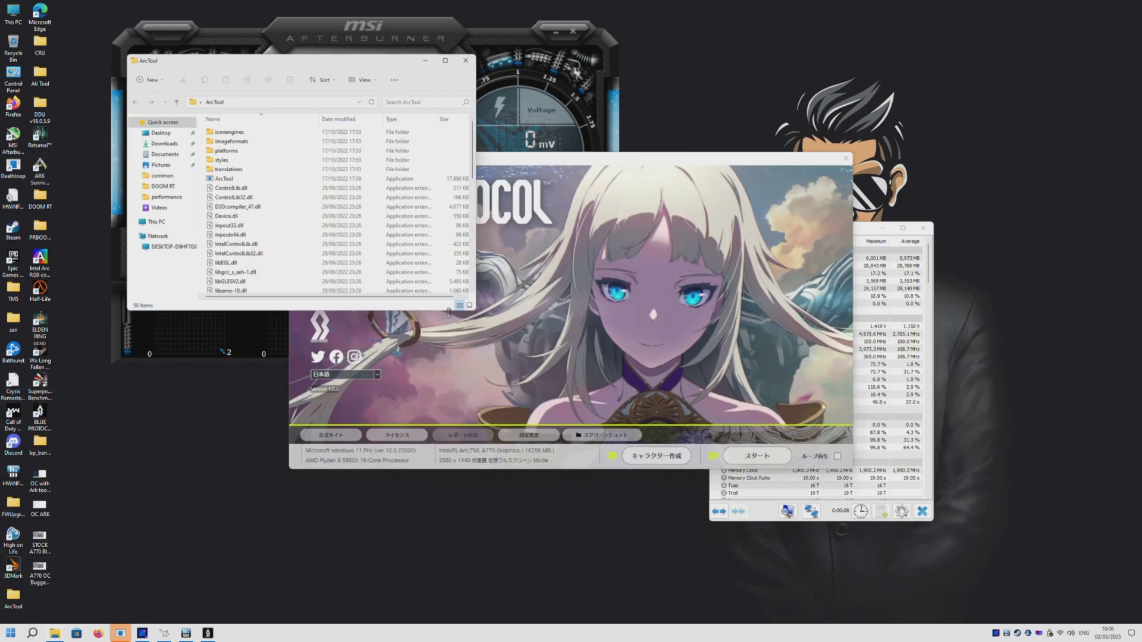
{"action": "double_click", "coordinate": [275, 179]}
{"action": "left_click", "coordinate": [504, 250]}
{"action": "left_click", "coordinate": [582, 250]}
{"action": "left_click", "coordinate": [601, 265]}
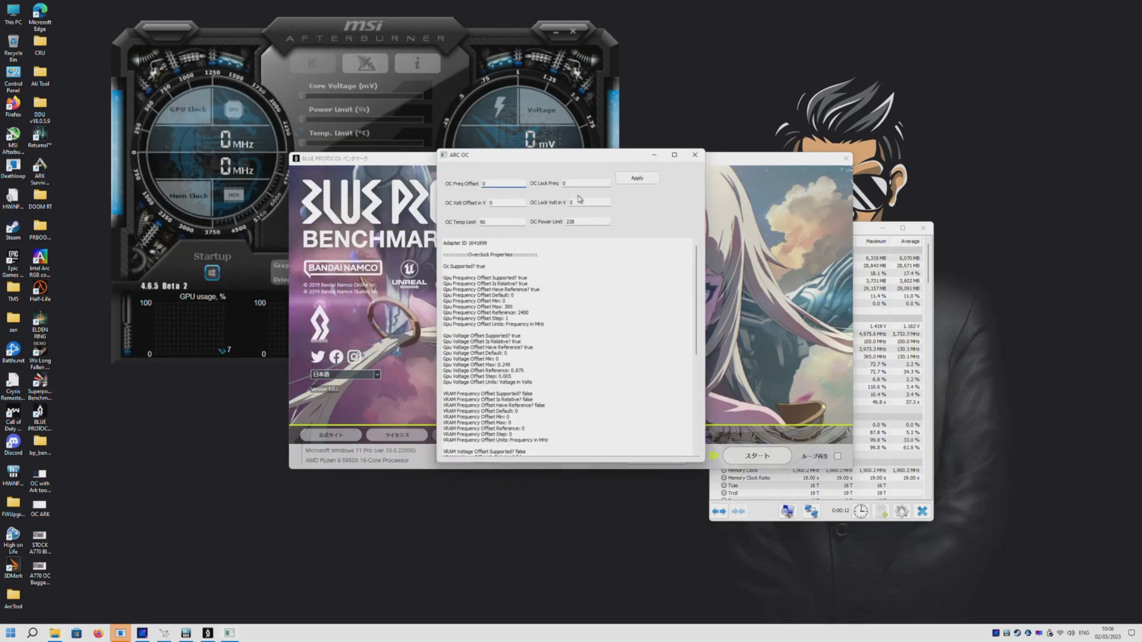
{"action": "double_click", "coordinate": [583, 221]}
{"action": "type", "text": "258"}
{"action": "left_click", "coordinate": [636, 178]}
- Apply an OC Lock Freq of 2700 and an OC Lock Volt of 0.925 V in ArcTool
{"action": "type", "text": "2700"}
{"action": "key", "text": "Tab"}
{"action": "type", "text": "0.925"}
{"action": "left_click", "coordinate": [637, 178]}
- Return to the Blue Protocol benchmark, choose the 最高画質 preset in its graphics settings and start the run
{"action": "left_click", "coordinate": [767, 296]}
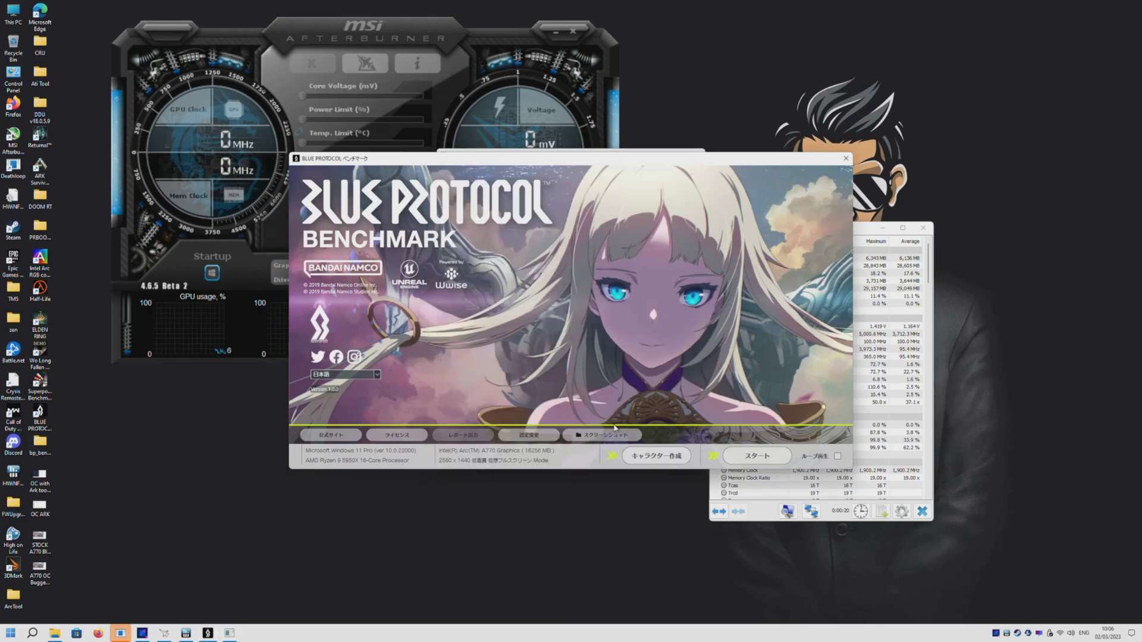
{"action": "left_click", "coordinate": [529, 435]}
{"action": "left_click", "coordinate": [357, 191]}
{"action": "left_click", "coordinate": [458, 221]}
{"action": "left_click", "coordinate": [458, 234]}
{"action": "left_click", "coordinate": [642, 179]}
{"action": "left_click", "coordinate": [749, 457]}
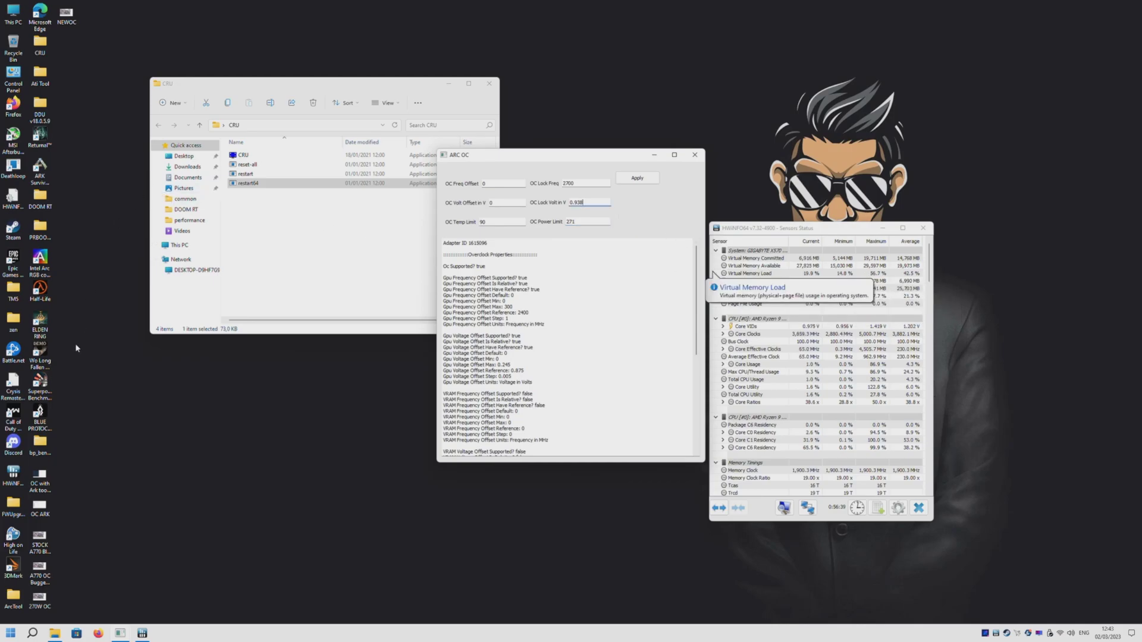
- Launch the Blue Protocol benchmark again, reselect the 最高画質 graphics preset and start another run
{"action": "double_click", "coordinate": [48, 411]}
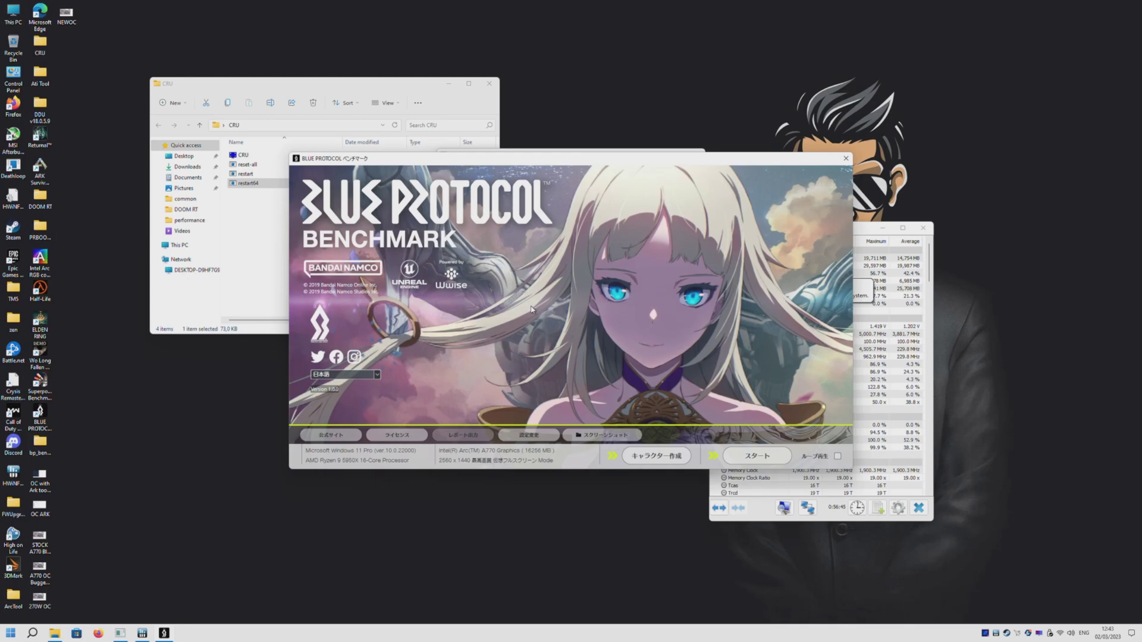
{"action": "left_click", "coordinate": [528, 435]}
{"action": "left_click", "coordinate": [337, 194]}
{"action": "left_click", "coordinate": [349, 193]}
{"action": "left_click", "coordinate": [470, 224]}
{"action": "left_click", "coordinate": [466, 234]}
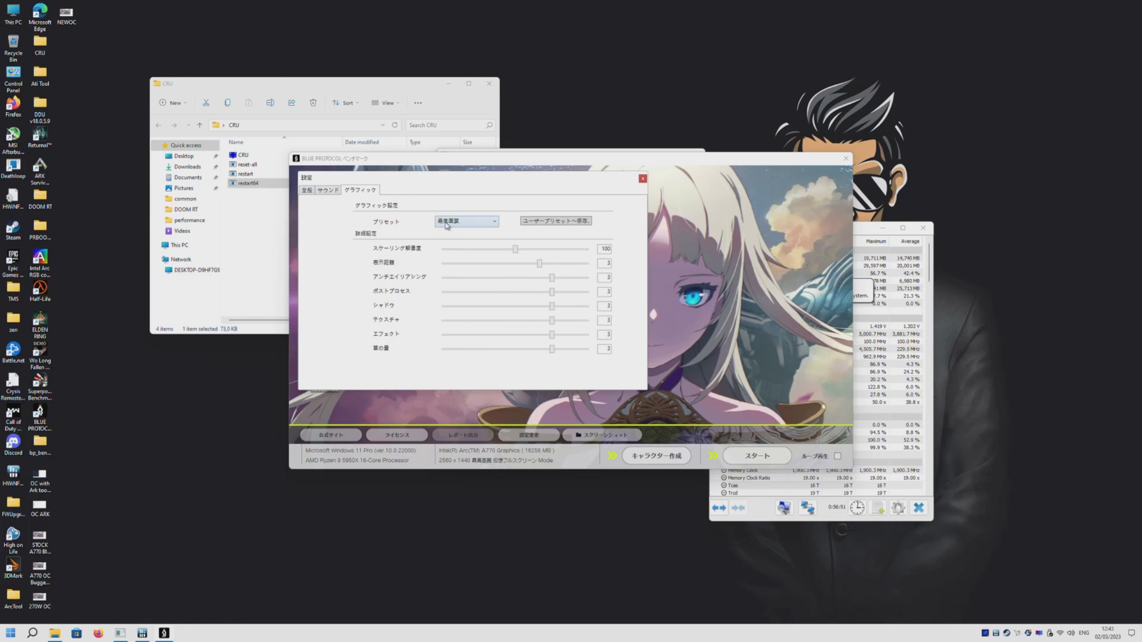
{"action": "left_click", "coordinate": [642, 179]}
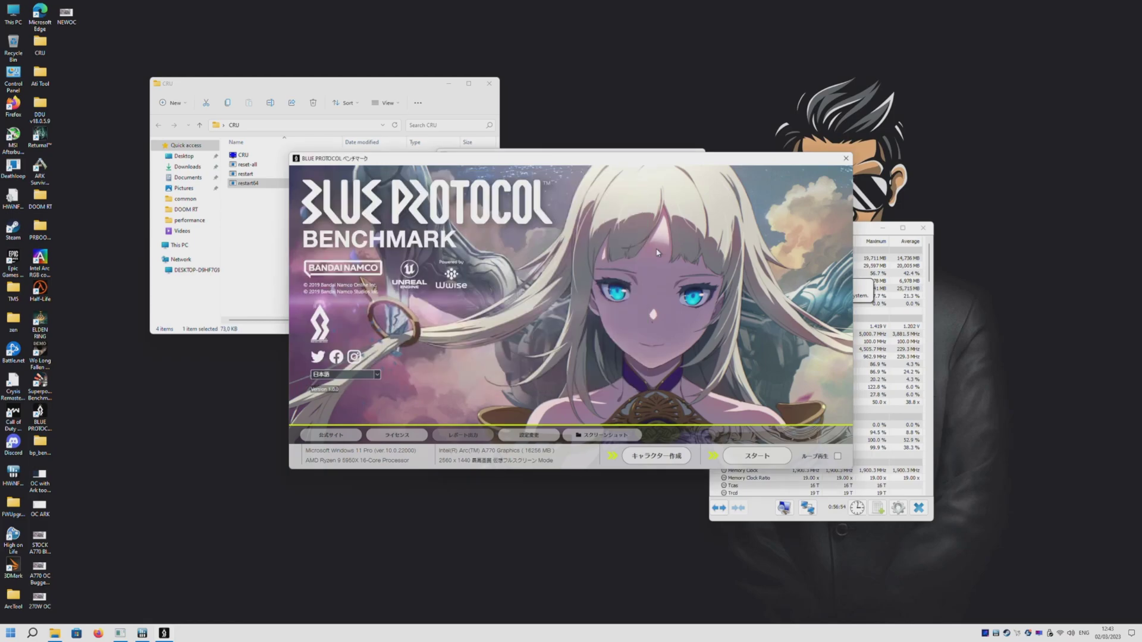
{"action": "left_click", "coordinate": [742, 457]}
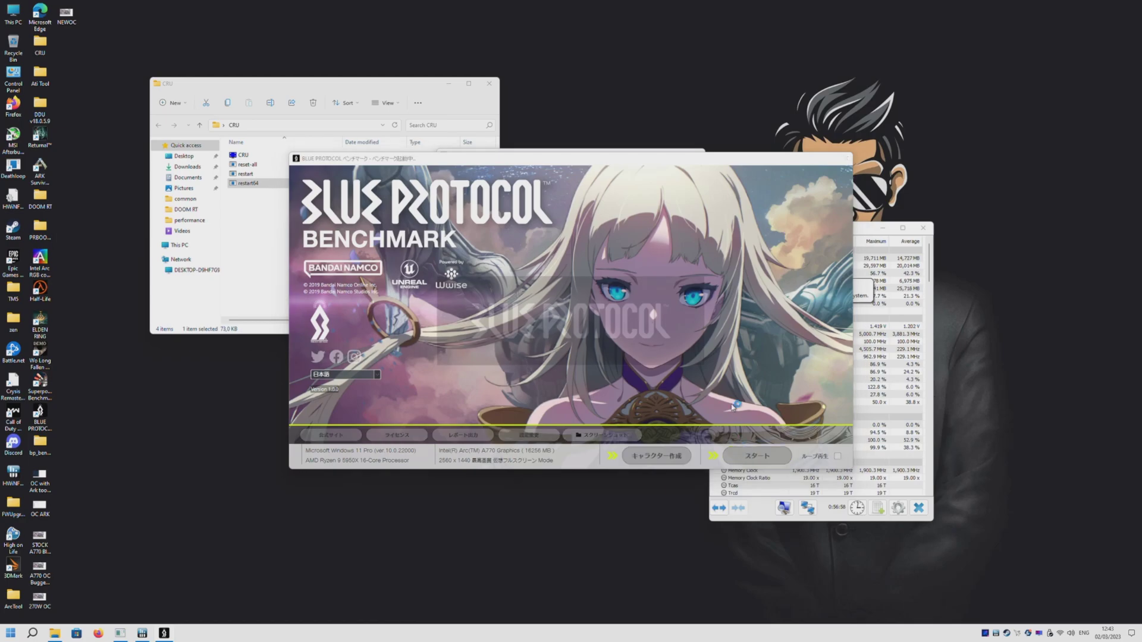